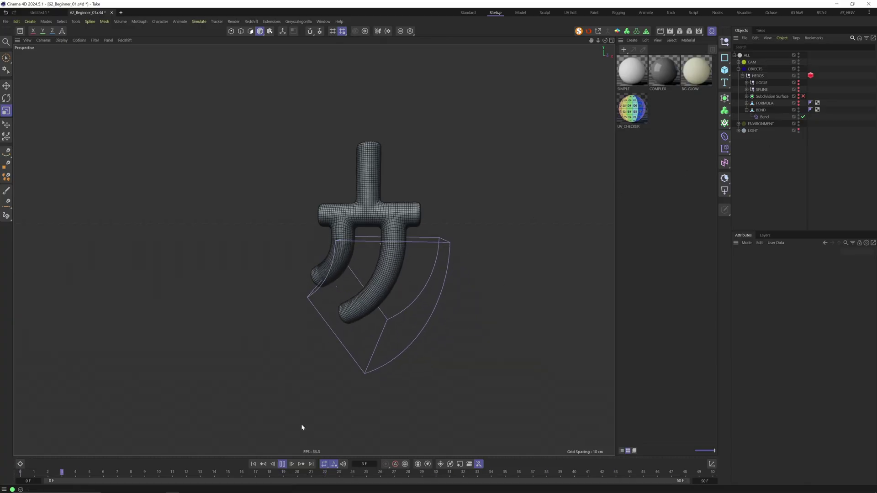
- Compare the character with the existing Bend deformer off and on, preview its animation, and return to the first frame
click(282, 464)
click(804, 117)
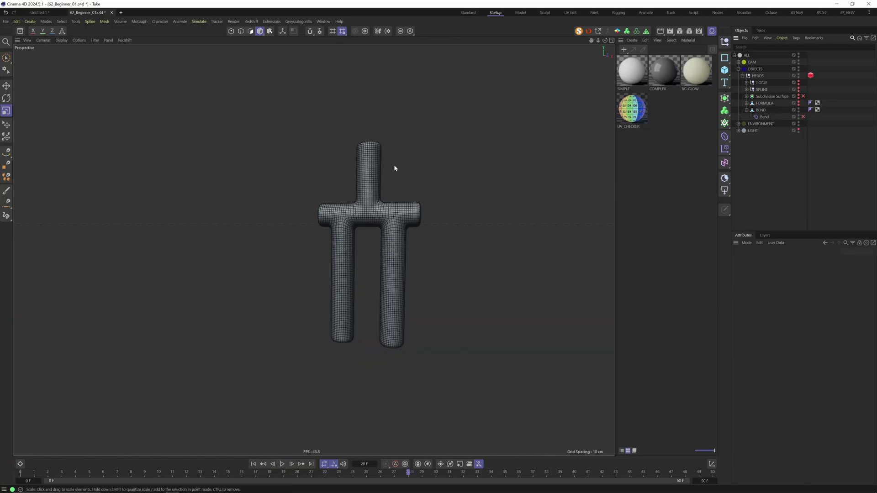
scroll(387, 197, up, 1)
mouse_move(370, 203)
alt+mouse_down()
mouse_move(382, 217)
mouse_move(361, 206)
mouse_move(372, 211)
alt+mouse_up()
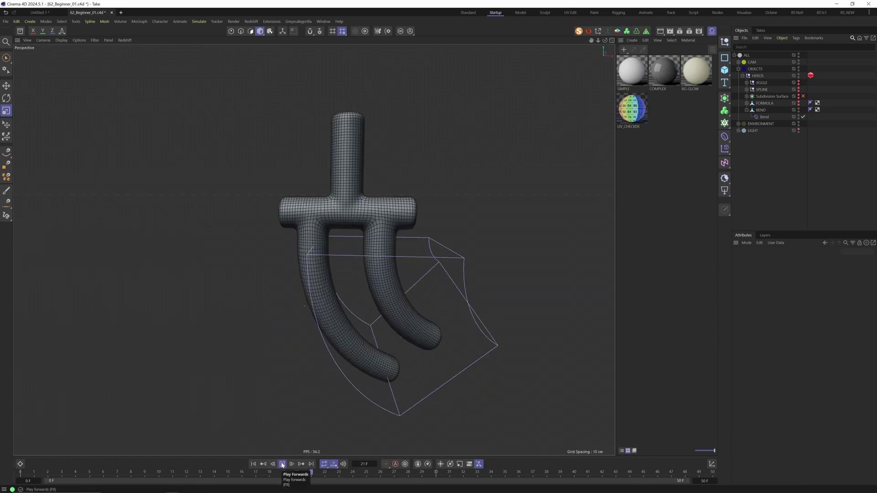
click(282, 465)
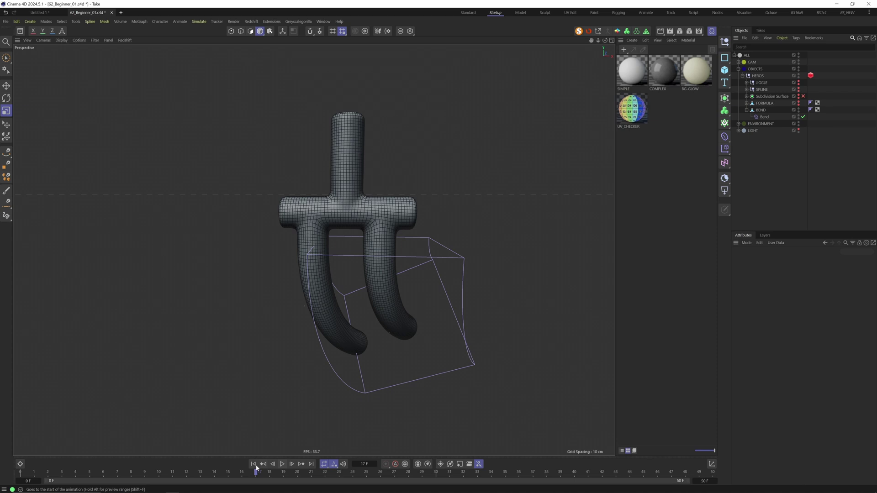
click(255, 465)
- Duplicate the BEND object with the original hidden, and delete the Bend deformer from the visible copy
ctrl+drag(760, 110, 762, 123)
alt+double_click(799, 123)
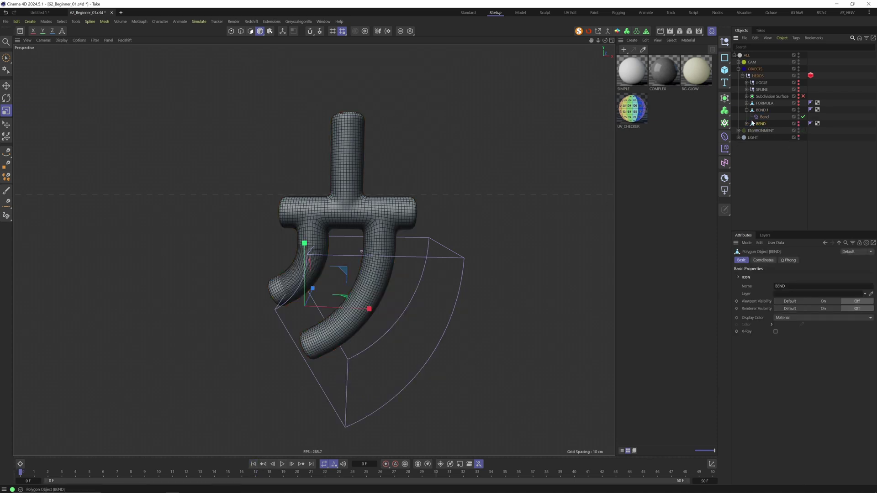
click(763, 117)
key(Delete)
- Add a new Bend deformer as a child of BEND.1 and fit it to its parent
click(761, 110)
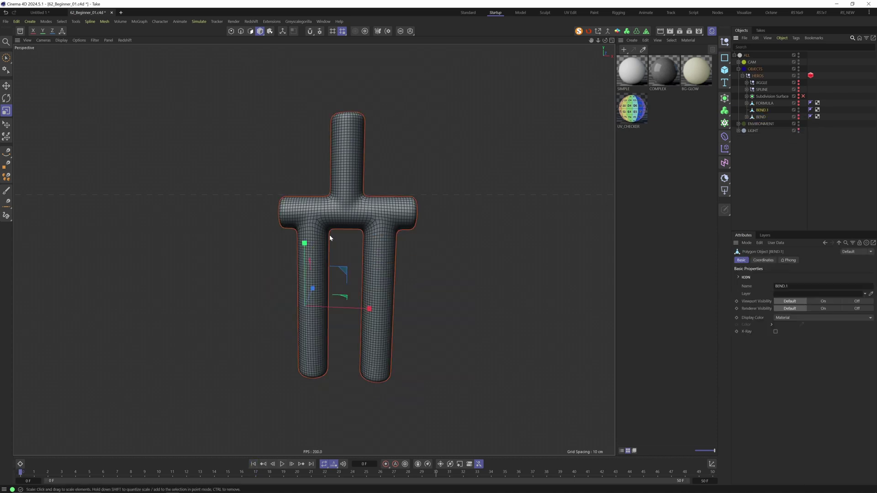
click(725, 137)
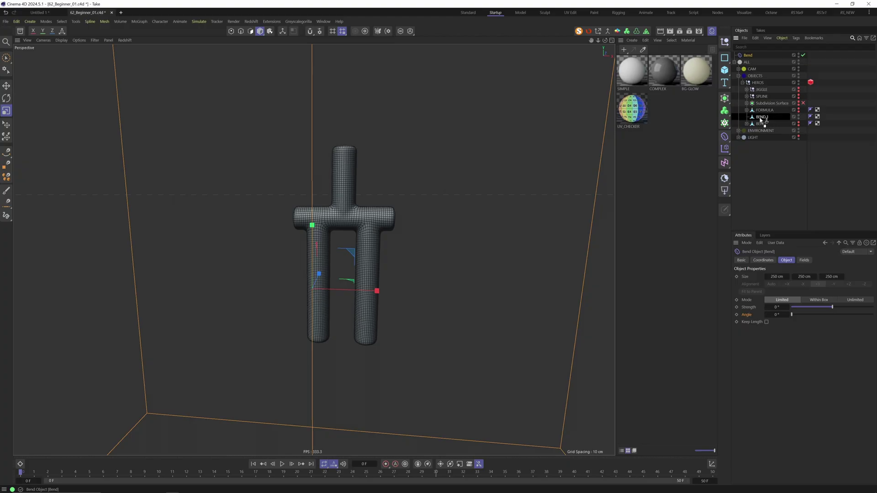
drag(761, 121, 761, 120)
click(763, 111)
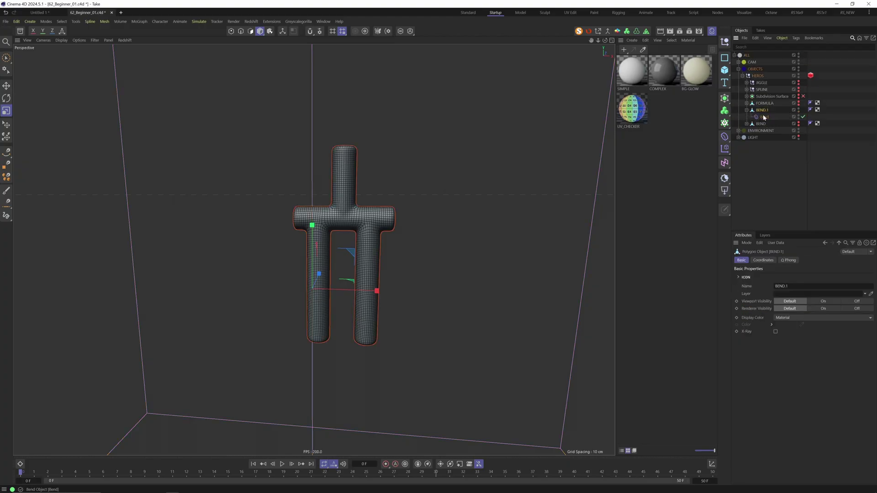
click(764, 118)
click(747, 293)
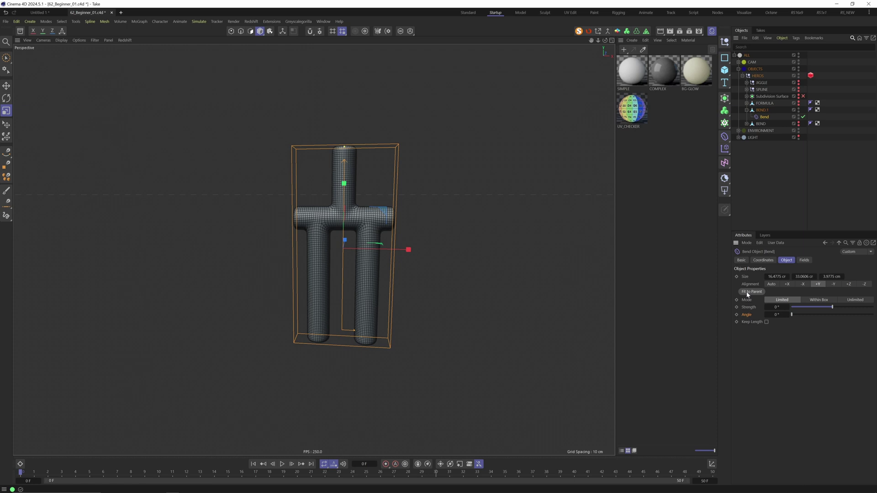
- Set the Bend deformer's size to 9 cm on all three axes
alt+drag(296, 193, 333, 192)
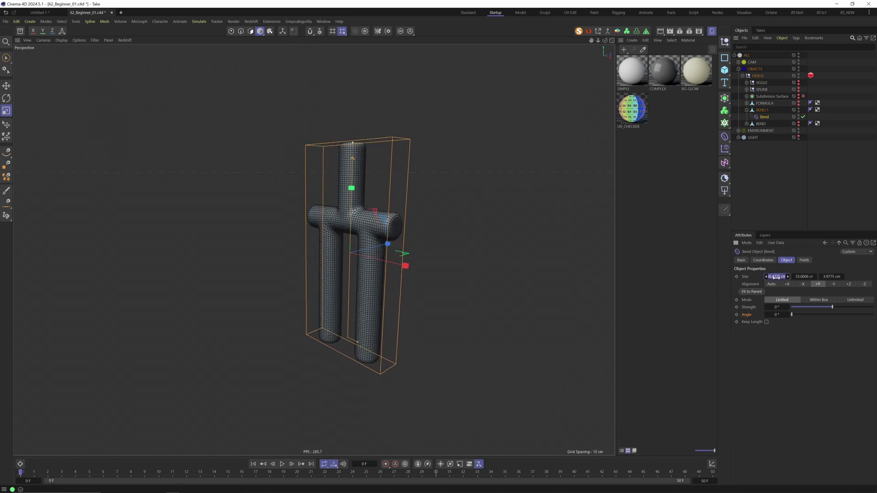
text(9)
key(Tab)
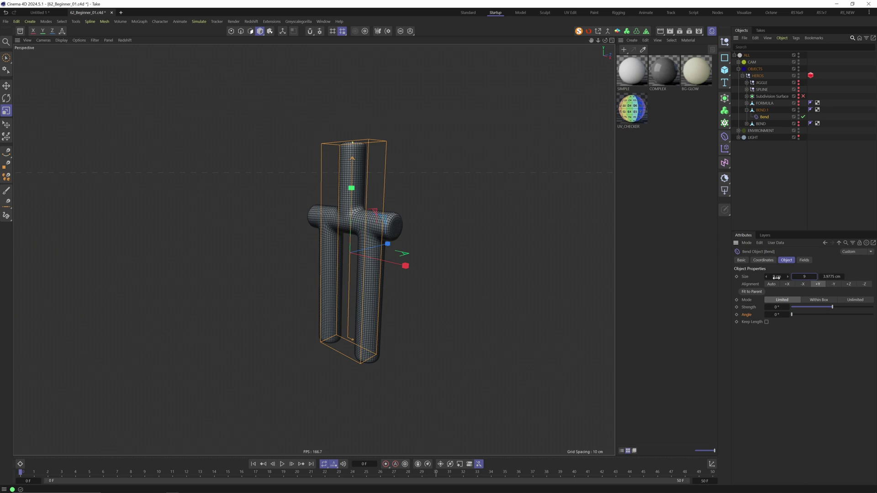
text(9)
key(Tab)
text(9)
key(Return)
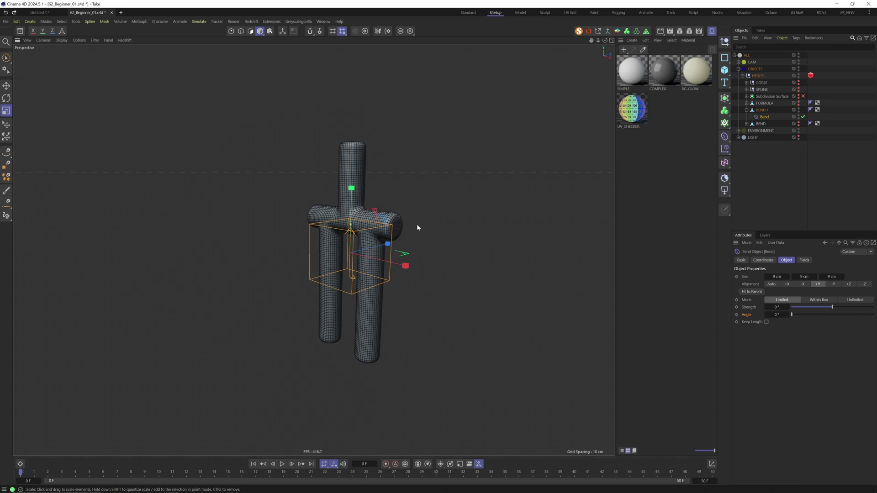
- Scale the Bend deformer up to about 10.26 cm per side and move it down over the lower ends of the legs
drag(418, 227, 447, 218)
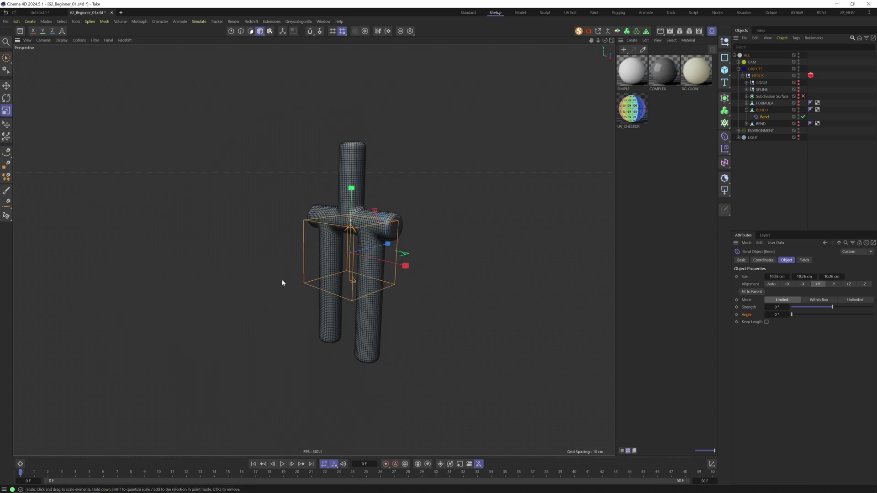
click(7, 58)
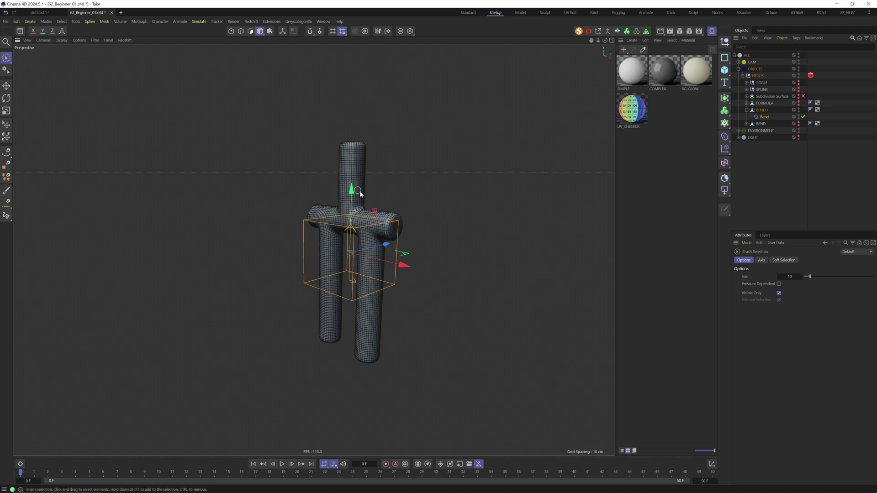
drag(351, 192, 409, 234)
- Set the Bend deformer's strength to 50° and enable Keep Length
click(764, 118)
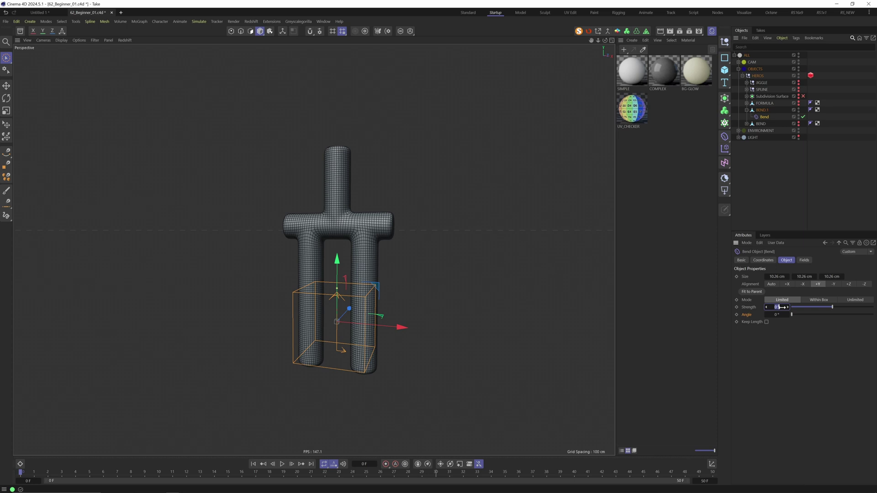
key(Tab)
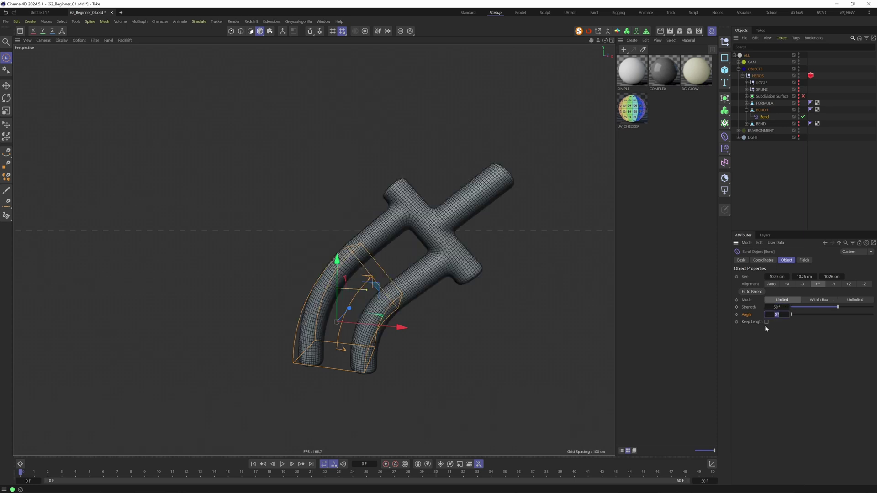
click(767, 323)
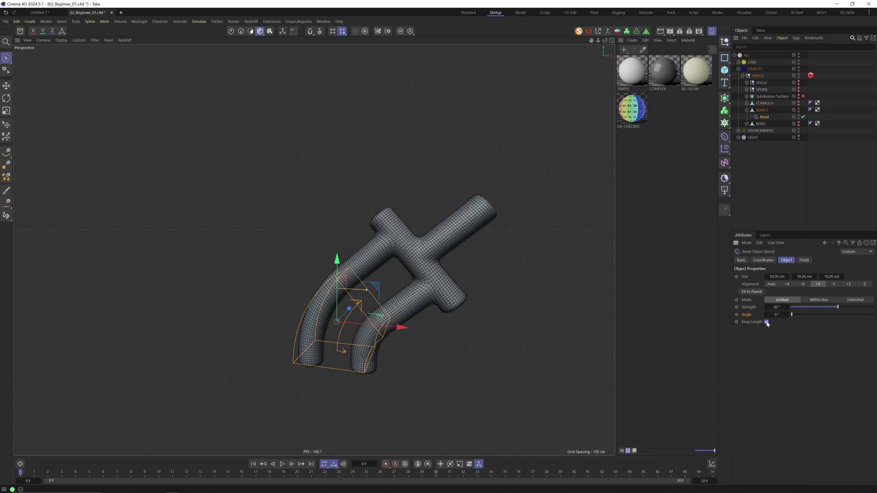
click(768, 261)
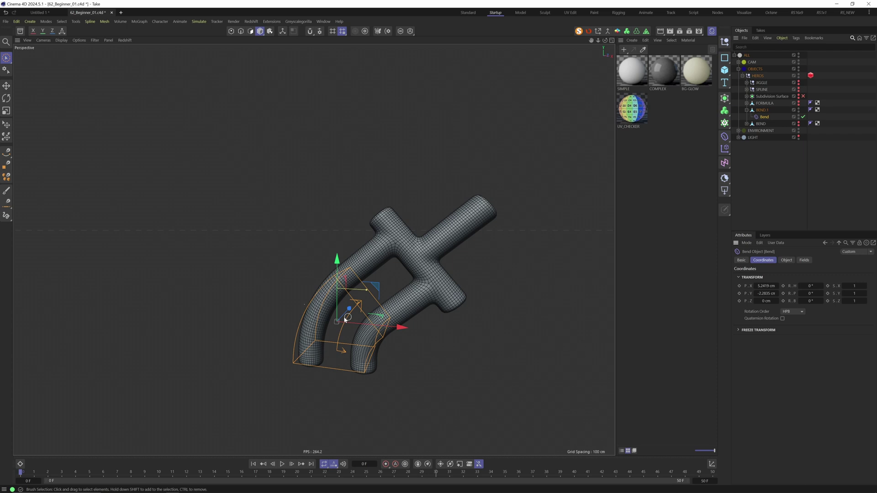
key(r)
drag(345, 319, 368, 320)
key(ctrl+z)
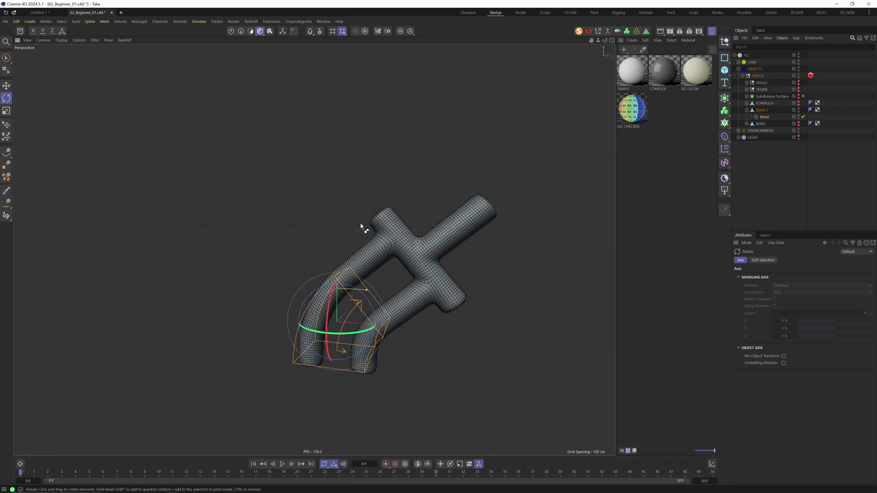
- Set the Bend deformer's bank rotation to 180° so that it bends the leg ends
click(765, 117)
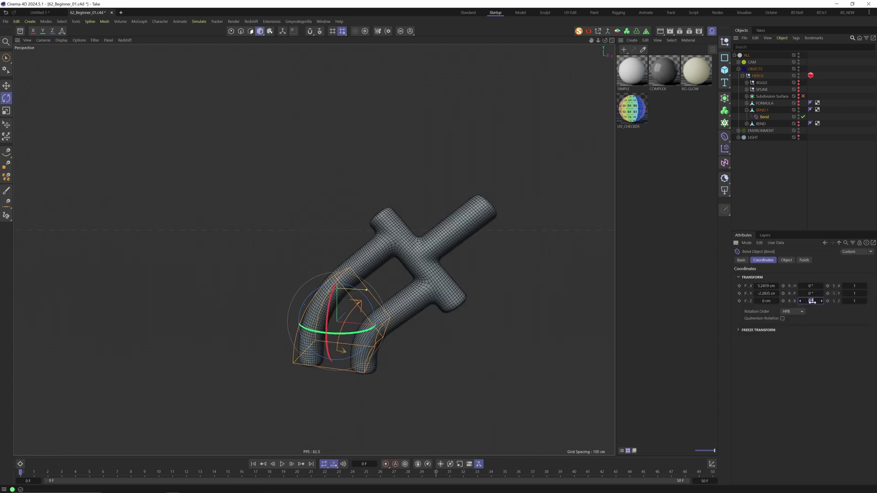
key(Return)
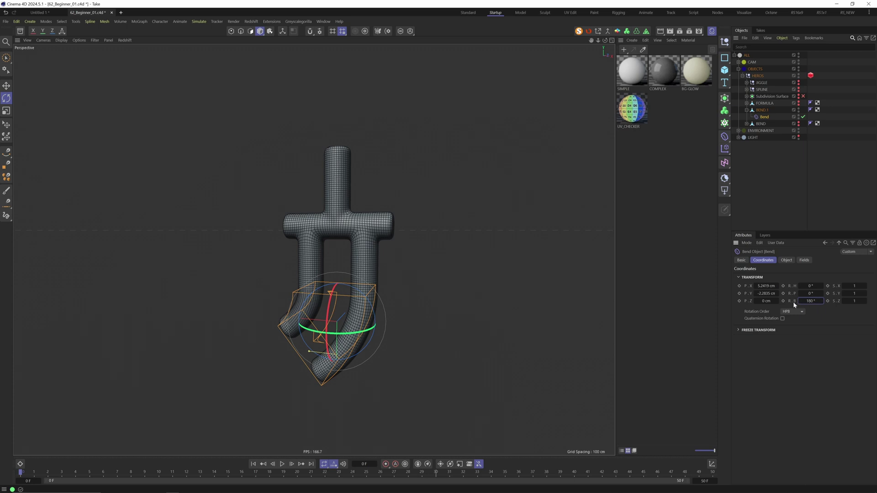
- Keyframe the Bend angle from 0° at frame 0 to 360° at frame 50, and play the animation
click(785, 261)
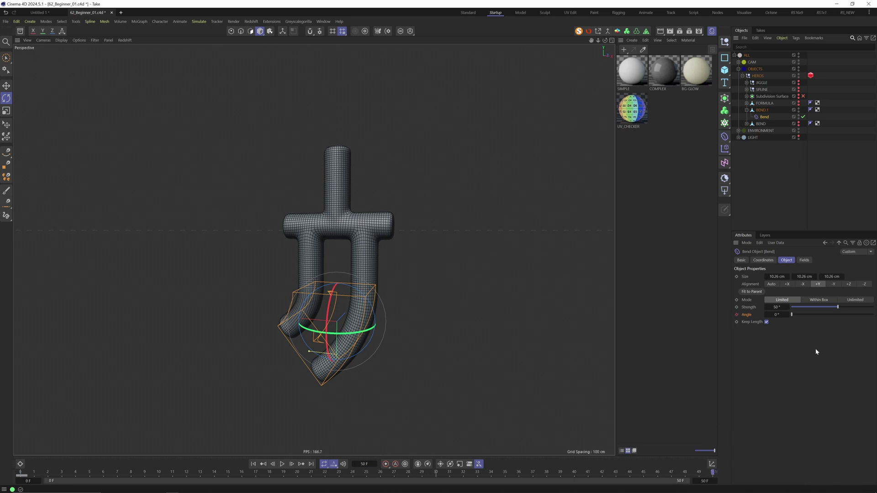
drag(810, 314, 873, 315)
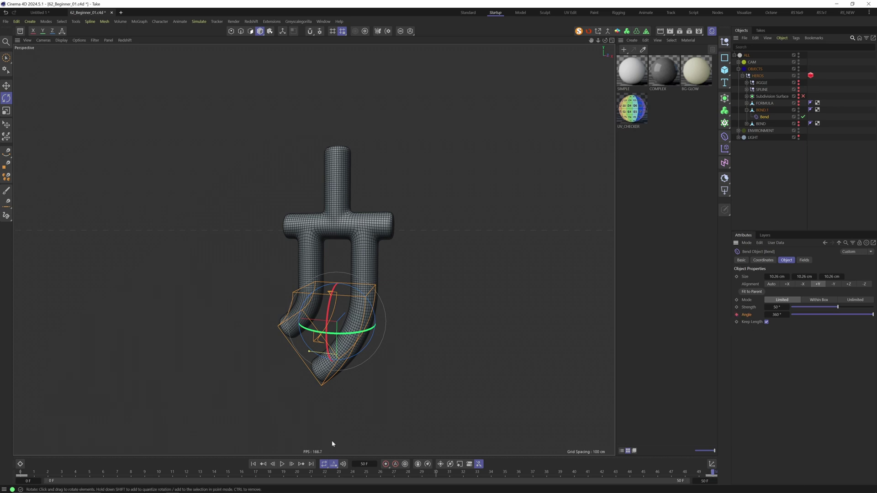
click(281, 464)
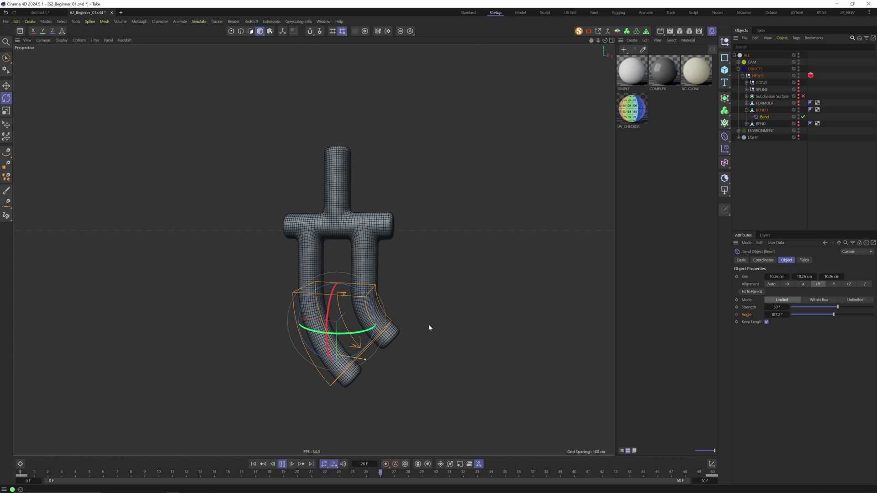
click(282, 464)
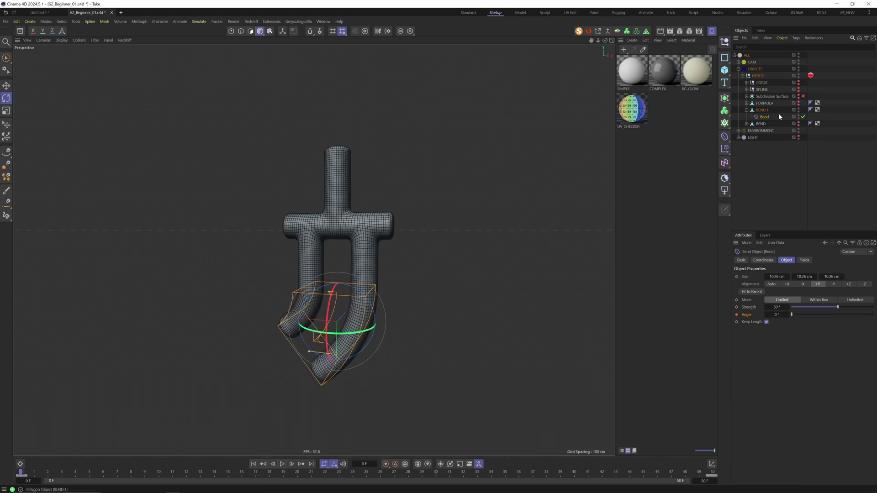
- Scale the Bend deformer freely until it extends beyond both lower legs, and play the animation to check the bend
key(t)
drag(467, 281, 331, 306)
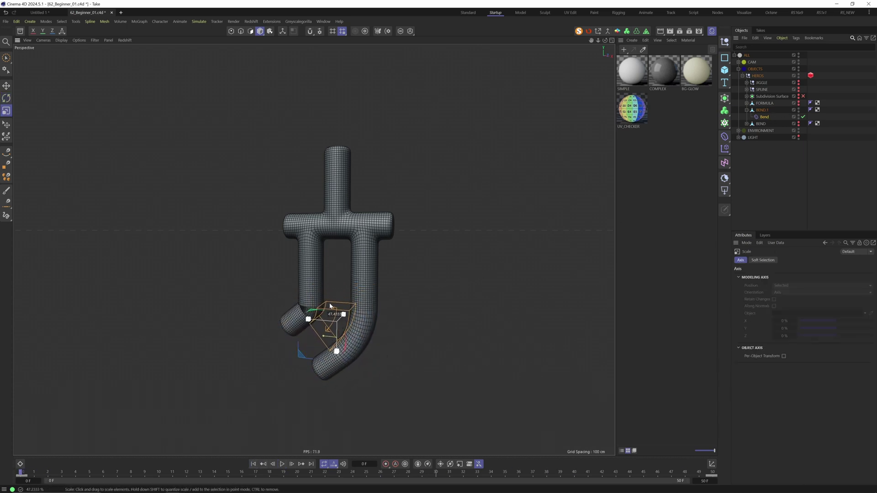
click(281, 466)
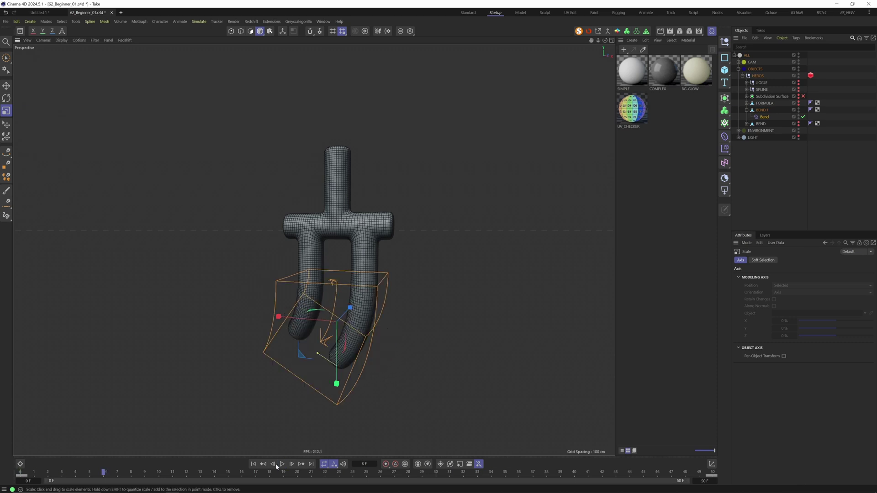
click(282, 465)
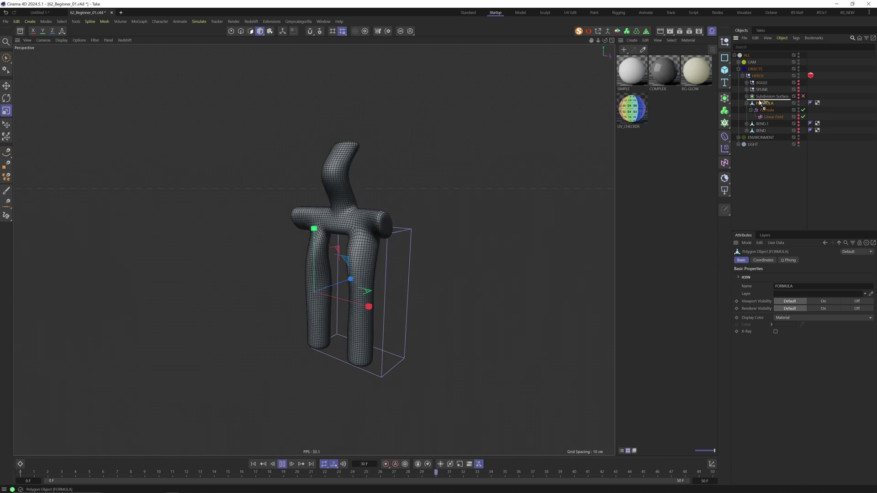
- Duplicate the FORMULA object, hide the original, and delete the Formula deformer with its Linear Field from the copy
ctrl+drag(760, 103, 760, 100)
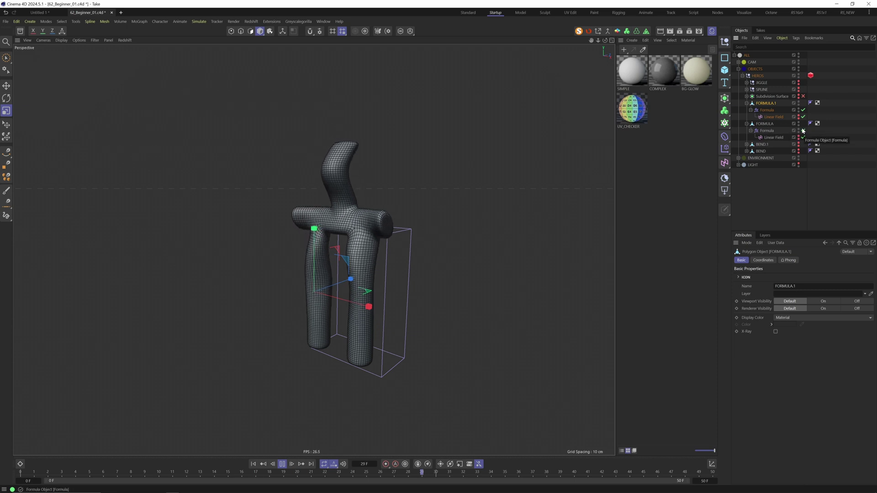
click(747, 124)
alt+click(799, 123)
alt+click(799, 123)
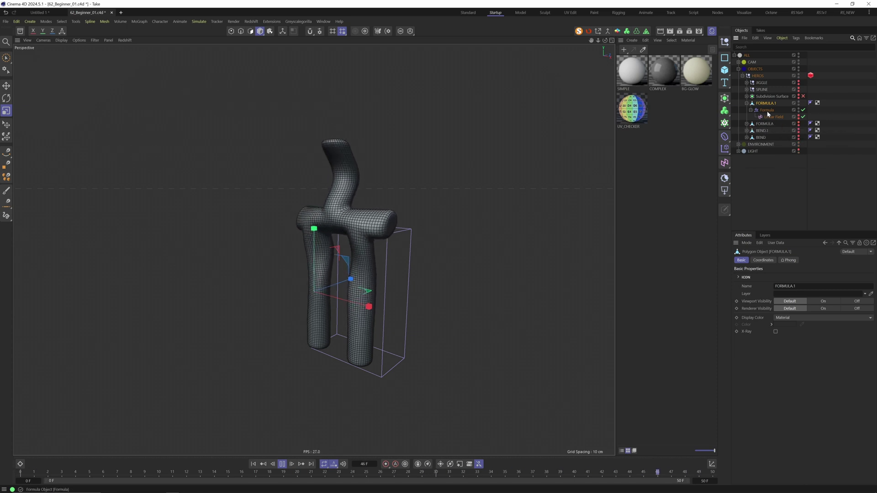
click(768, 112)
key(Delete)
- Add a new Formula deformer as a child of FORMULA.1 and return the timeline to the first frame
click(765, 104)
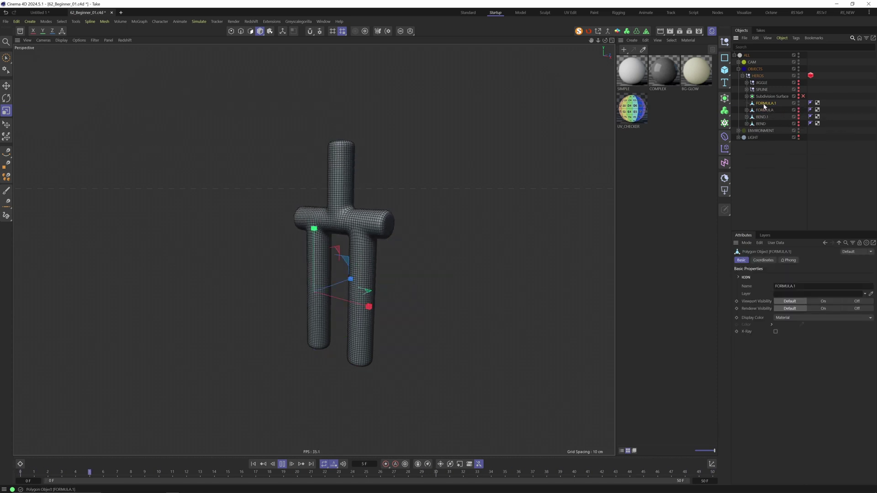
click(725, 138)
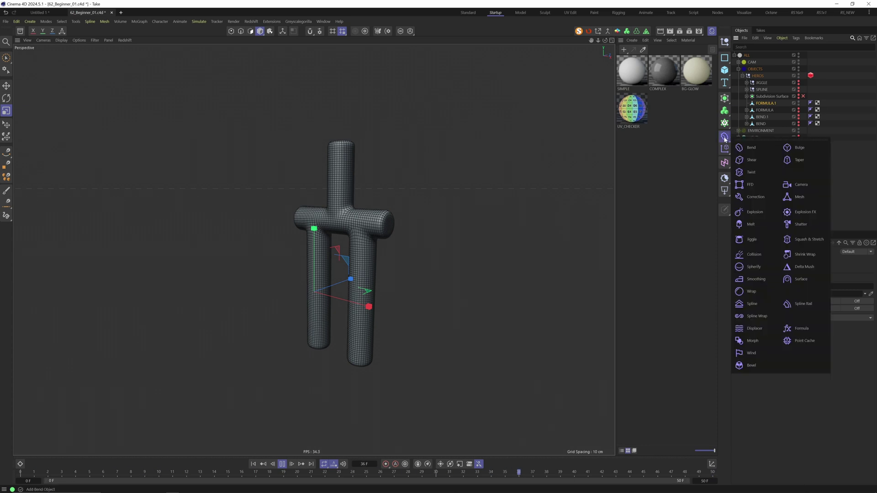
click(795, 333)
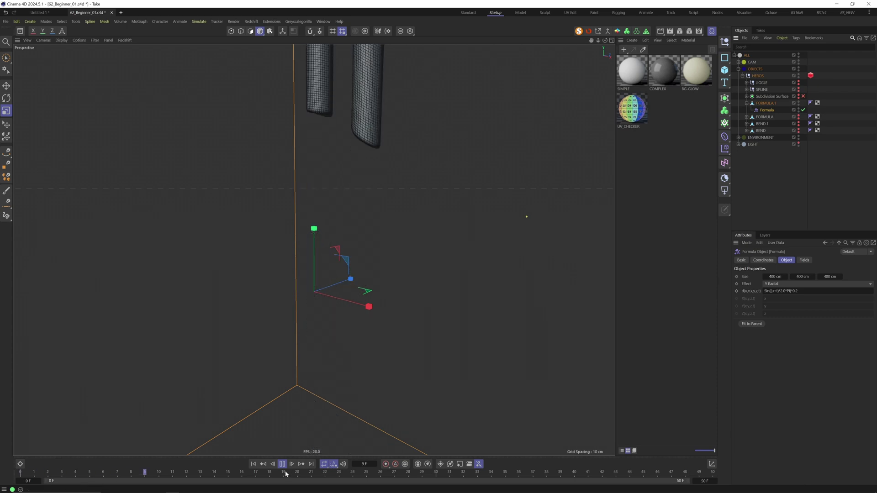
click(253, 464)
- Set the Formula deformer's size to 22 cm on all three axes
alt+drag(373, 176, 388, 171)
alt+right_drag(383, 174, 251, 234)
alt+drag(251, 236, 80, 276)
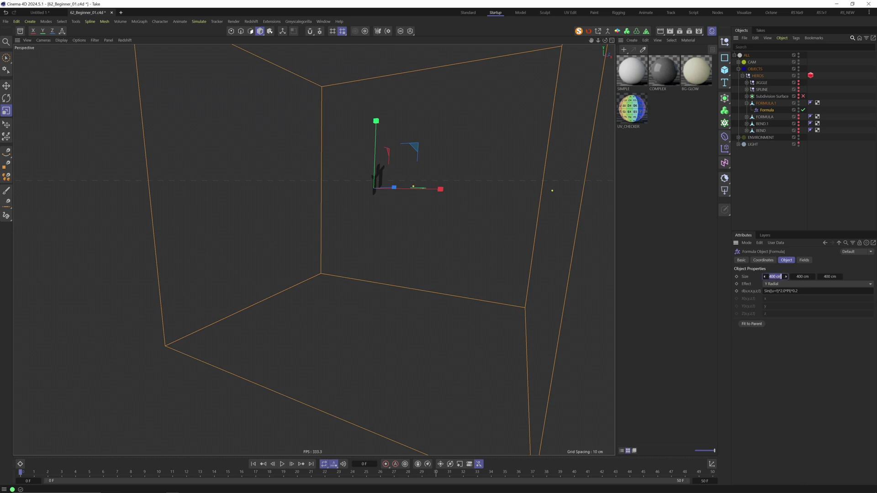
text(22)
key(Tab)
text(22)
key(Tab)
text(22)
key(Tab)
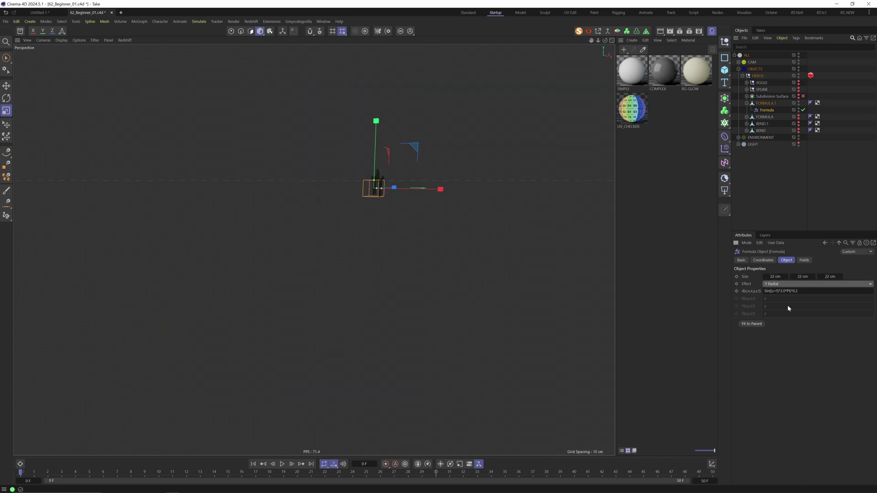
scroll(375, 188, up, 10)
alt+drag(371, 193, 322, 296)
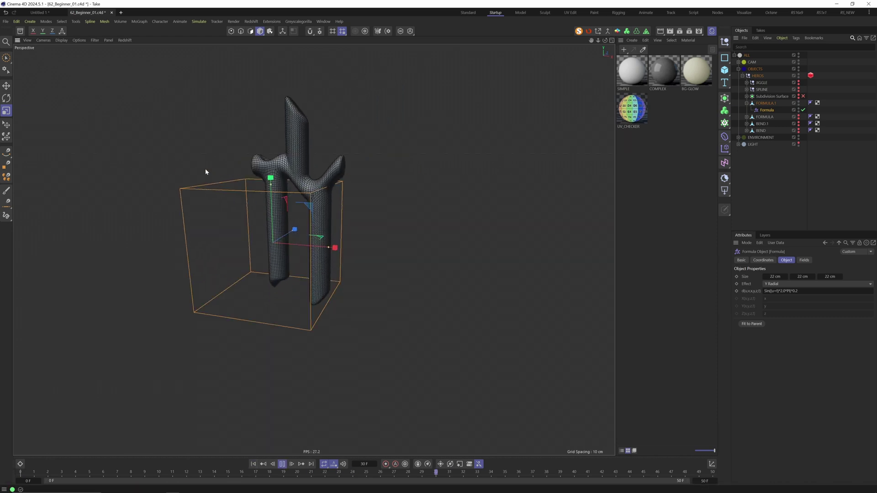
- Move the Formula deformer to one side of the character and scale it to about 10.7 × 10.7 × 16.5 cm
click(6, 85)
drag(242, 240, 385, 210)
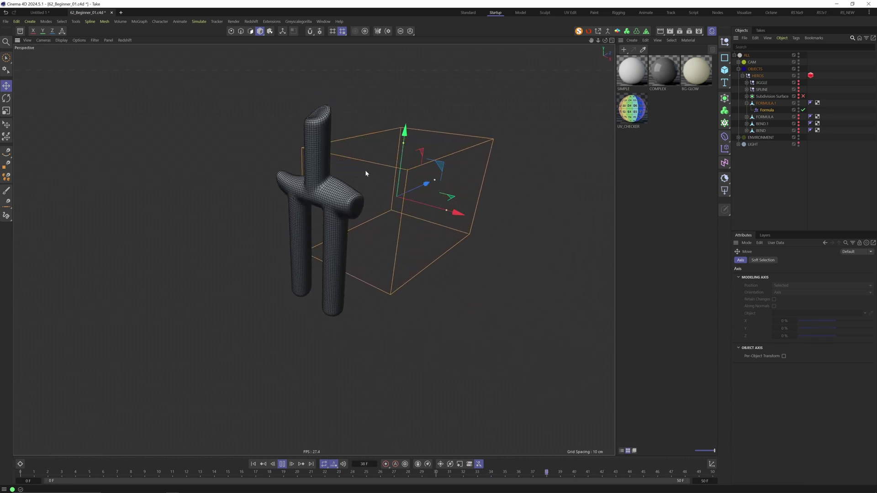
key(t)
alt+drag(364, 191, 331, 182)
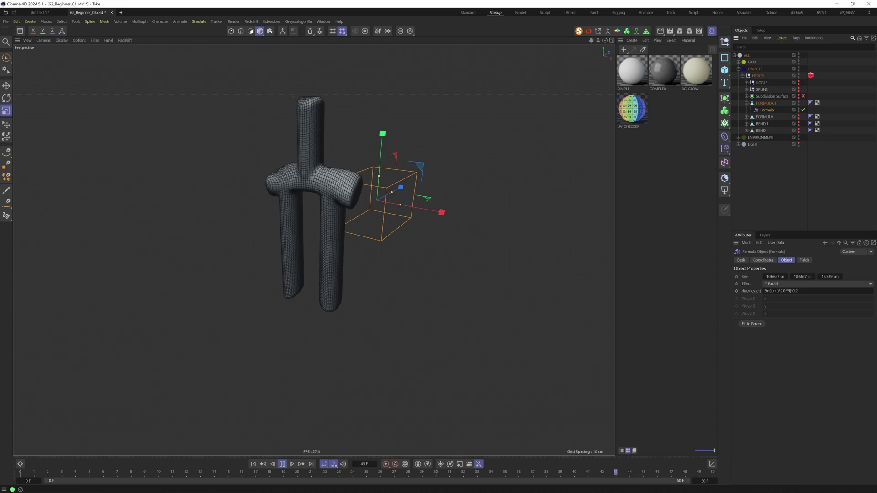
- Try a frequency multiplier of 1.0 and an amplitude of 1 in the Formula deformer's sine expression
click(781, 292)
key(Delete)
text(1)
key(Return)
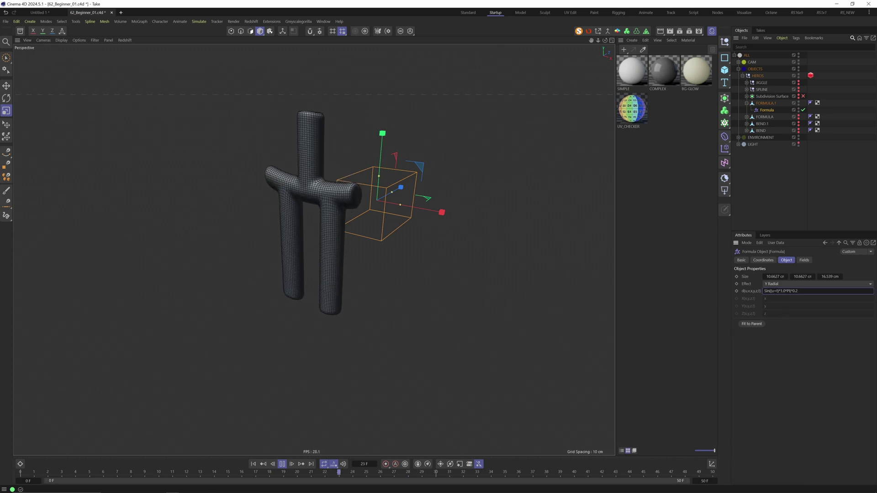
key(End)
key(BackSpace)
key(BackSpace)
key(BackSpace)
text(1)
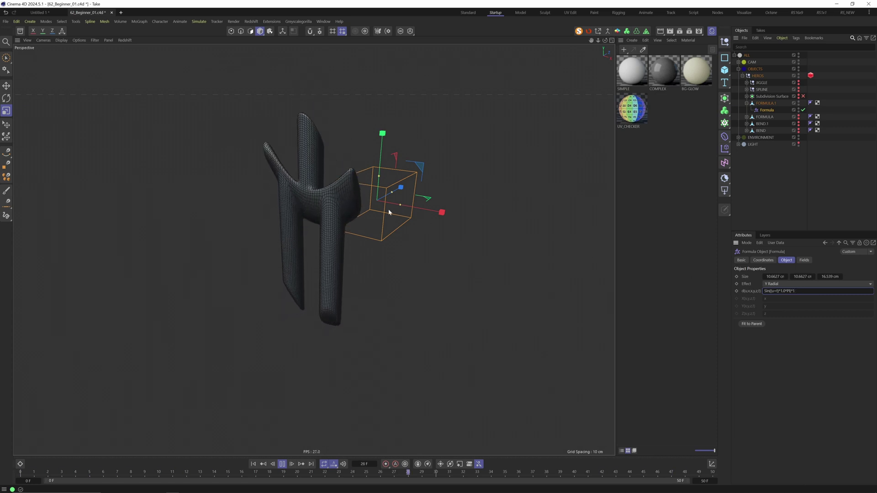
alt+drag(362, 211, 396, 210)
- Set the sine expression's frequency multiplier to 3.0 and its amplitude to 0.15
click(782, 291)
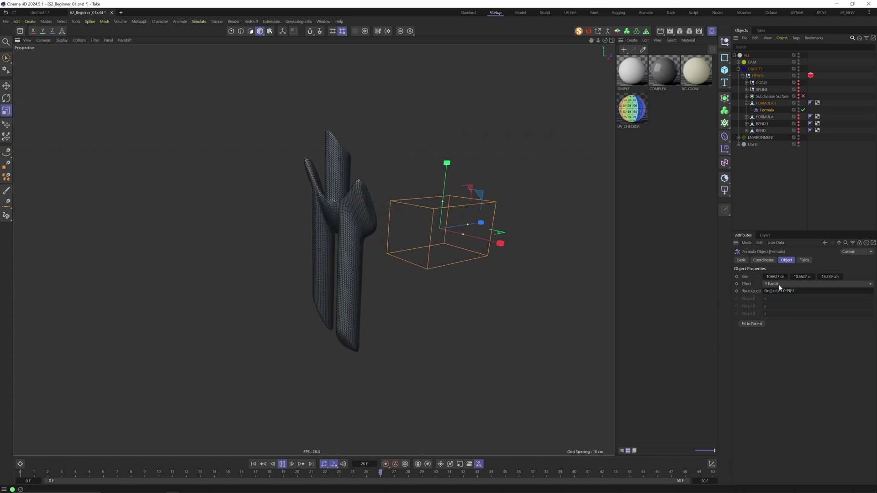
key(Delete)
text(3)
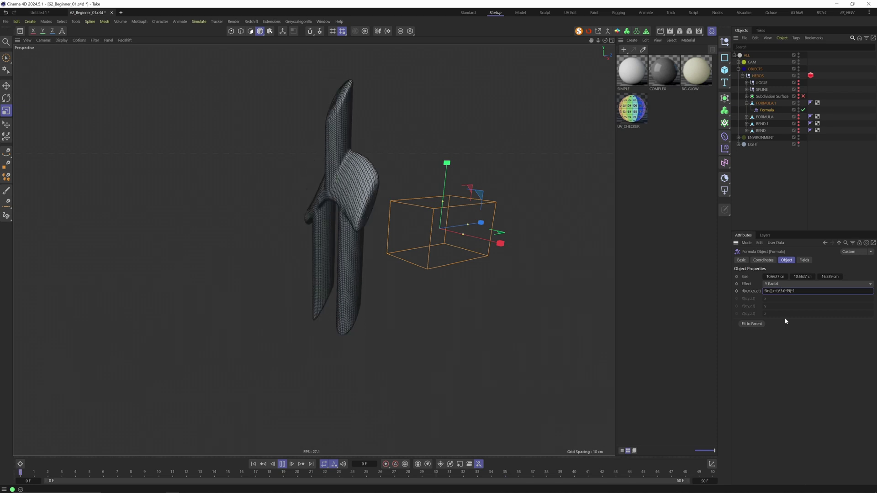
key(Return)
key(BackSpace)
text(0.1)
key(Return)
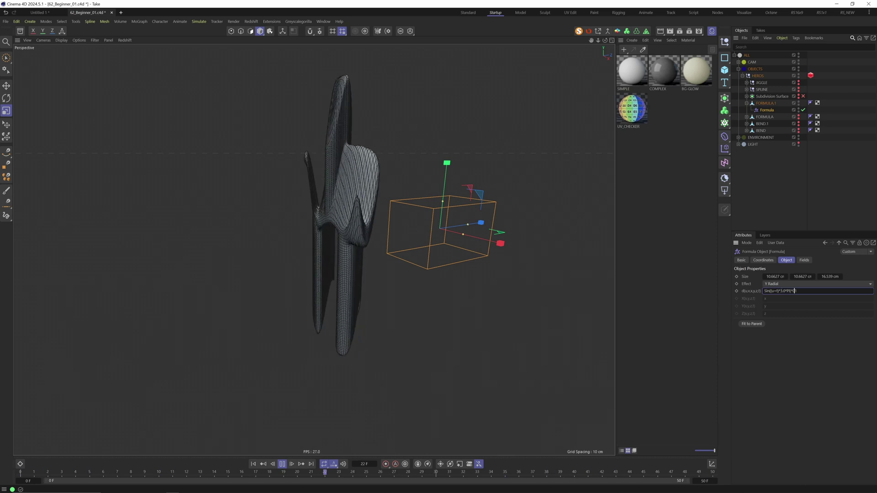
alt+drag(386, 184, 345, 197)
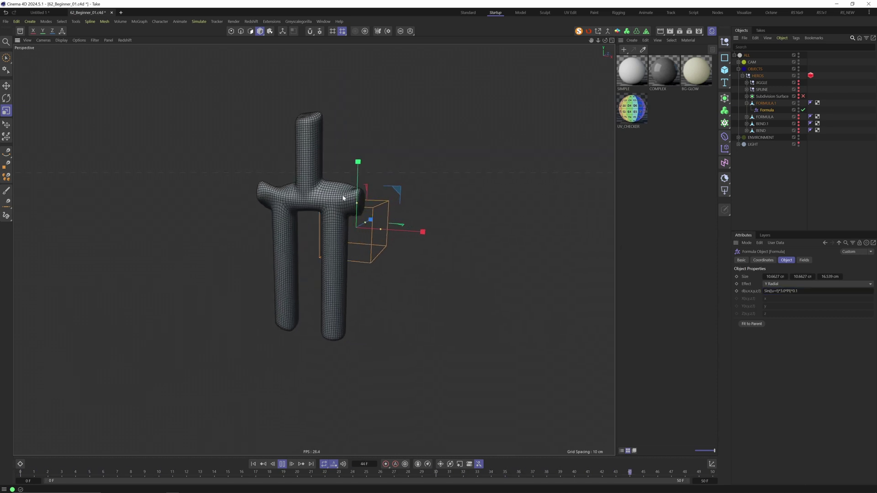
text(5)
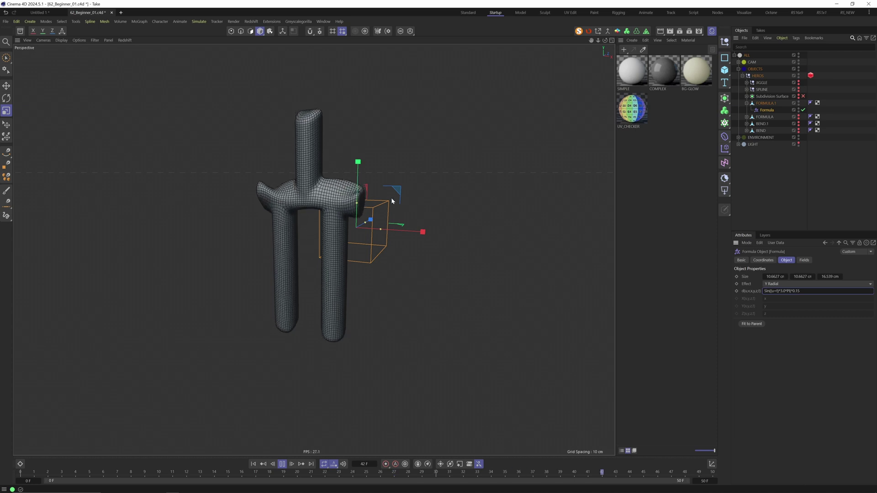
key(Return)
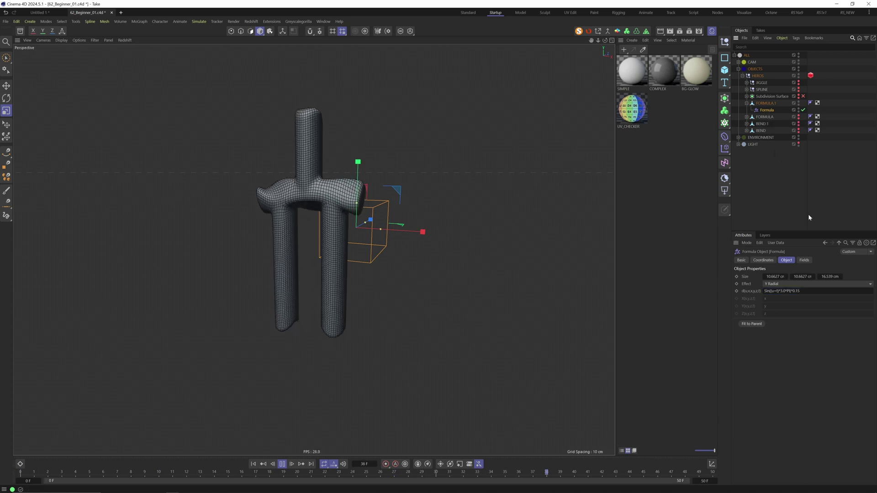
- Add a Linear Field to the Formula deformer and scale the deformer and its field down together
click(804, 260)
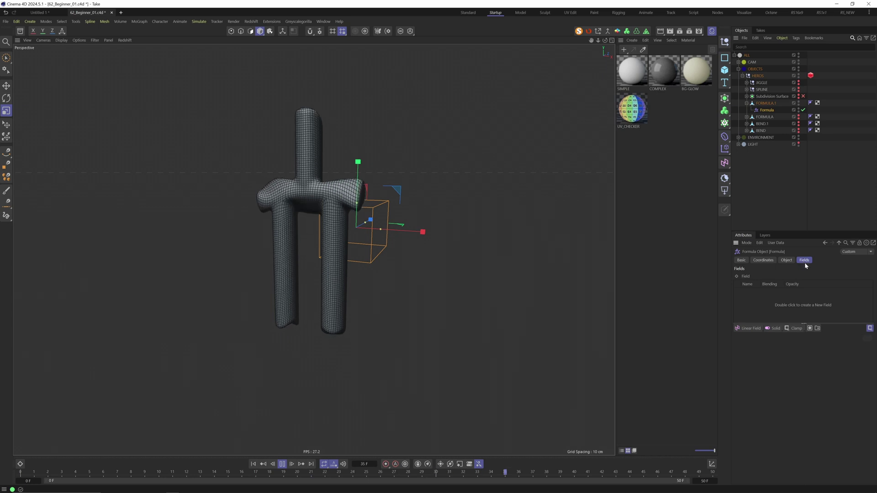
click(750, 328)
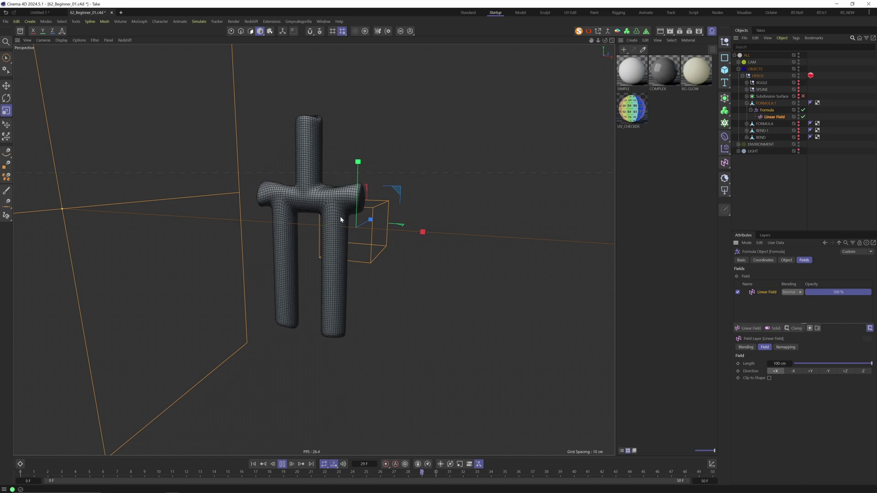
drag(473, 160, 421, 156)
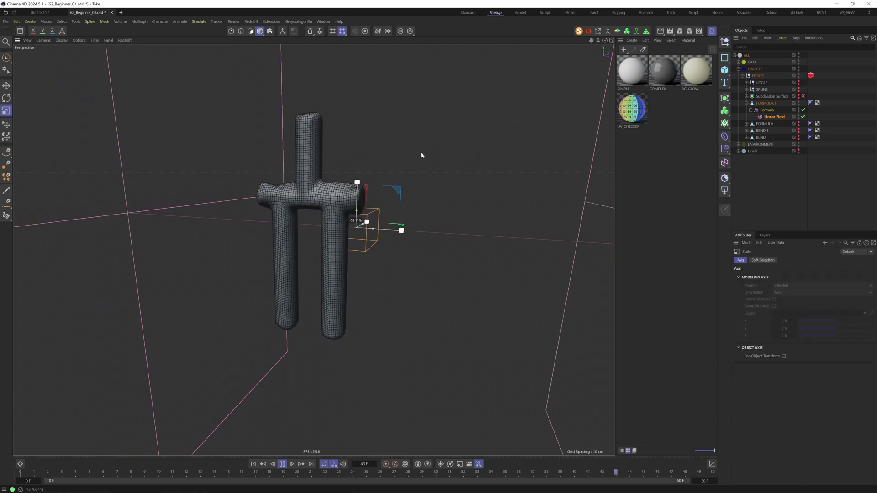
- Rotate the Formula deformer to a bank of -90° and move it down between the character's lower legs
key(r)
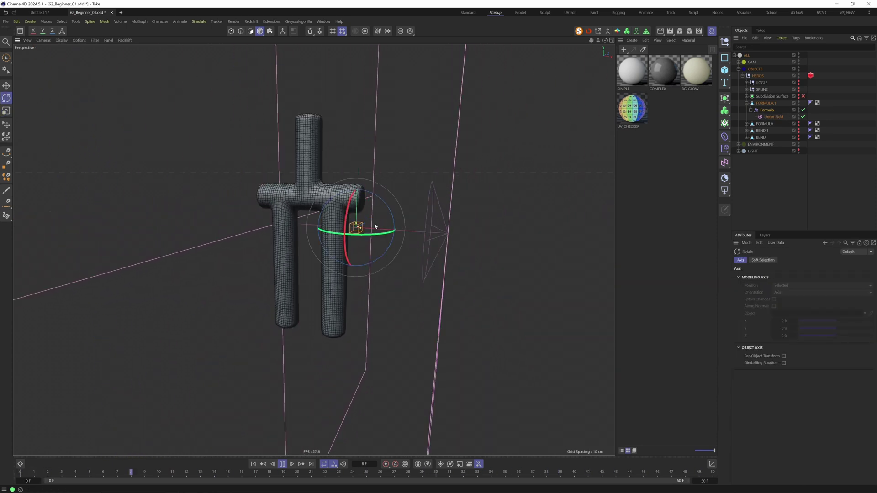
drag(386, 203, 341, 206)
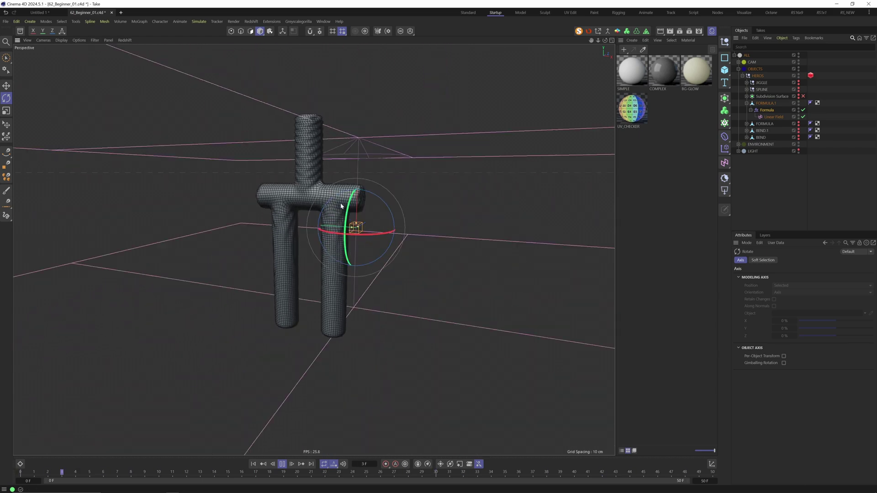
key(e)
drag(372, 235, 331, 351)
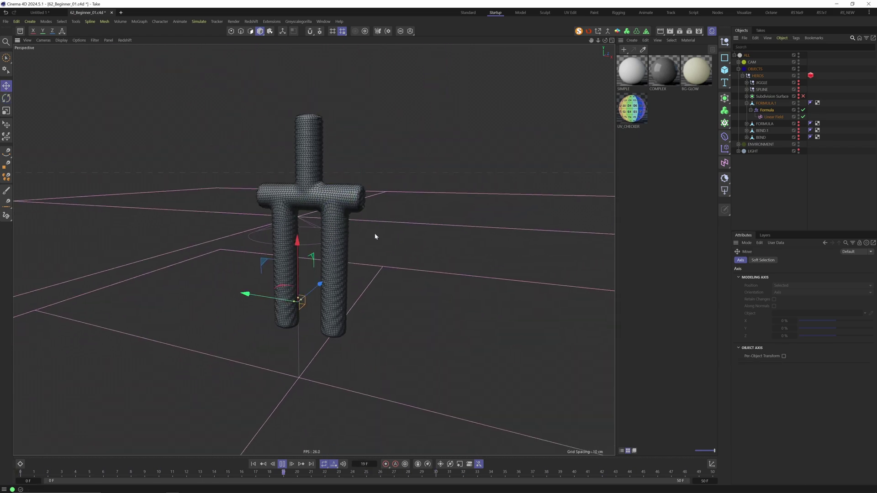
alt+drag(366, 216, 476, 201)
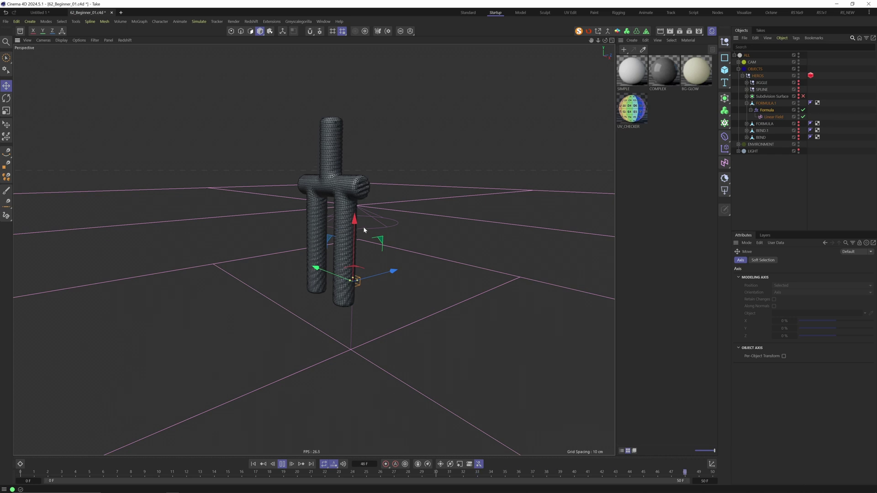
- Set the Formula deformer's size to 9 cm on all three axes
click(762, 114)
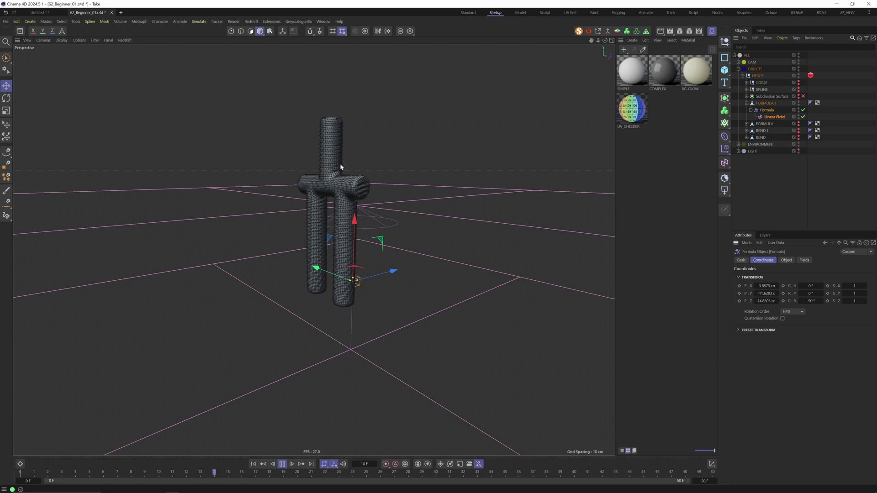
alt+drag(341, 167, 452, 188)
click(787, 260)
click(803, 276)
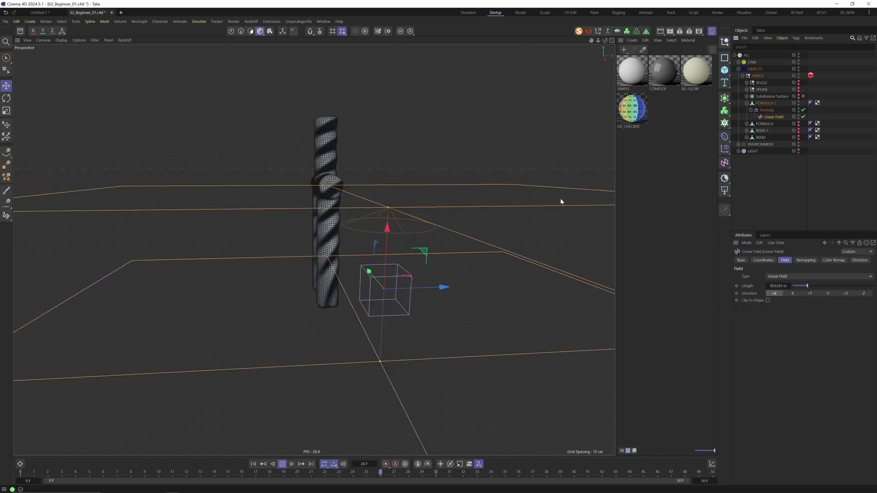
- Shorten the Linear Field to a length of about 8.2 cm around the character's crossbar and check the wave without a selection
scroll(398, 270, down, 1)
key(t)
mouse_move(476, 223)
mouse_down()
mouse_move(406, 273)
mouse_move(389, 228)
mouse_move(391, 176)
mouse_move(413, 245)
mouse_up()
key(space)
click(379, 93)
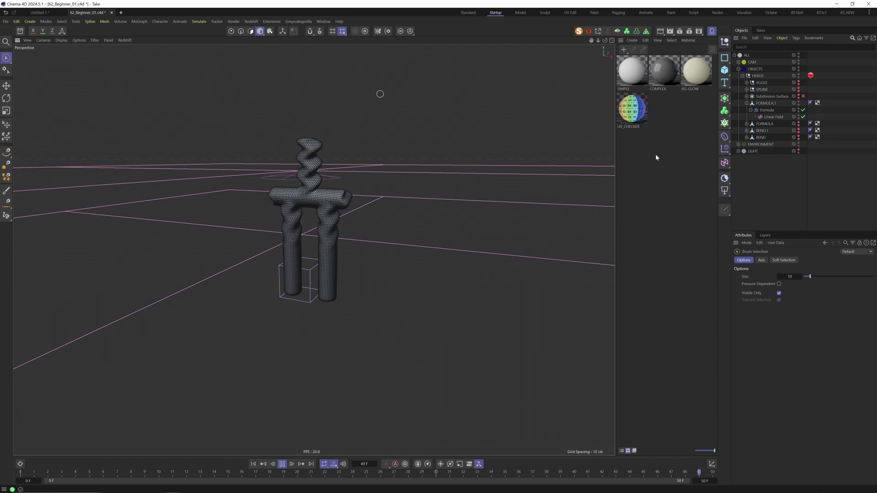
click(775, 117)
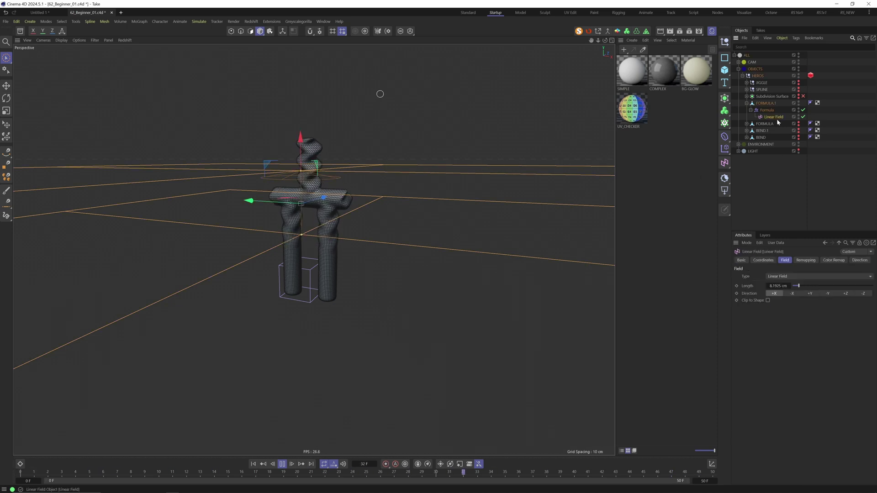
click(811, 120)
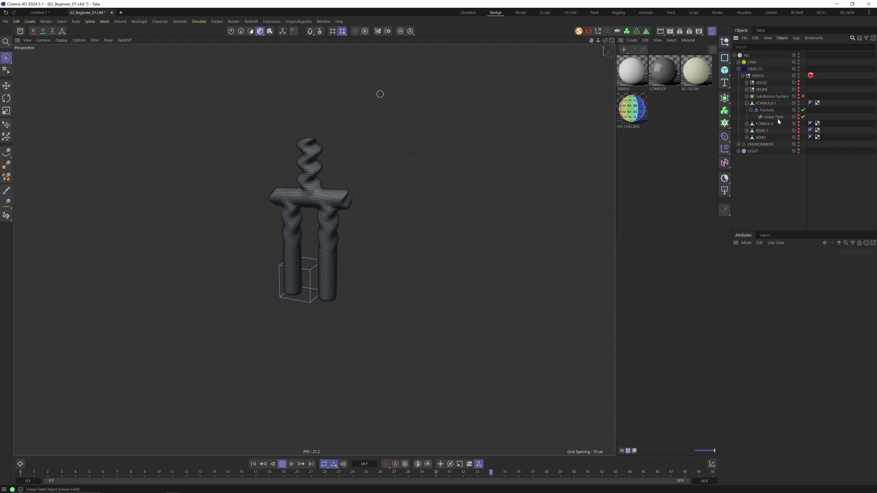
- Try the X Radial effect on the Formula deformer, and switch the effect to Z Radial
click(767, 111)
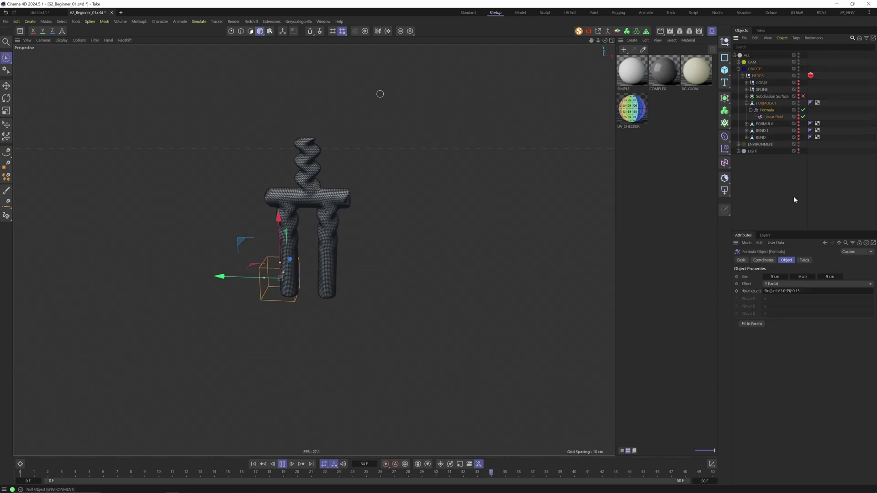
click(784, 284)
click(810, 274)
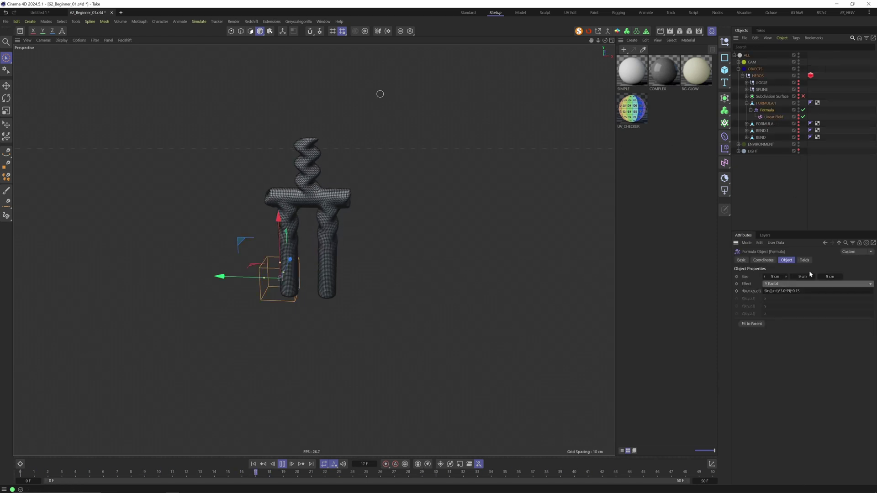
click(796, 285)
click(775, 314)
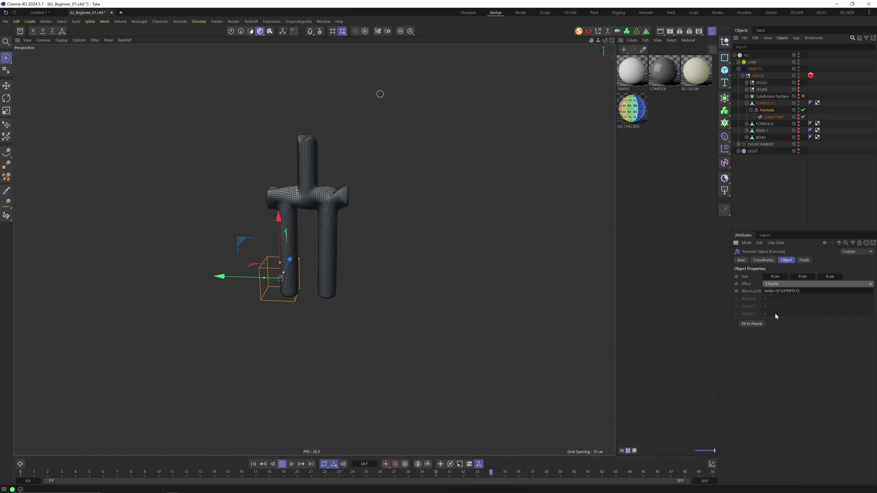
click(778, 285)
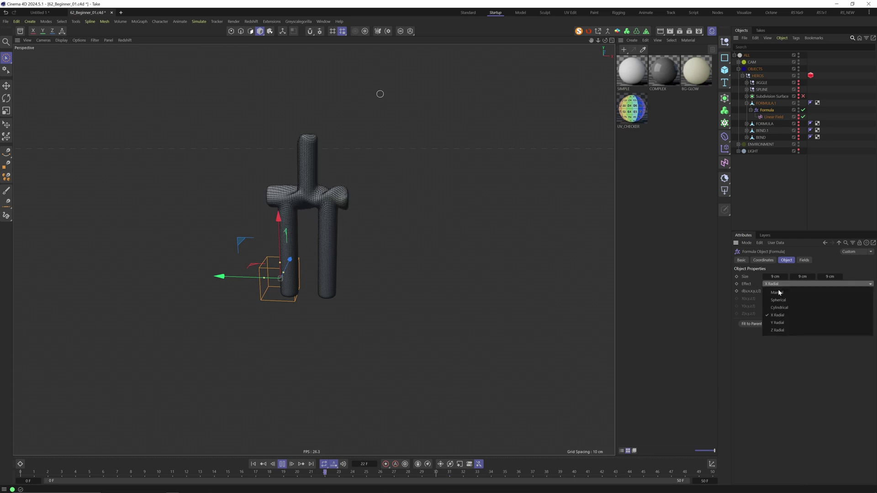
click(778, 330)
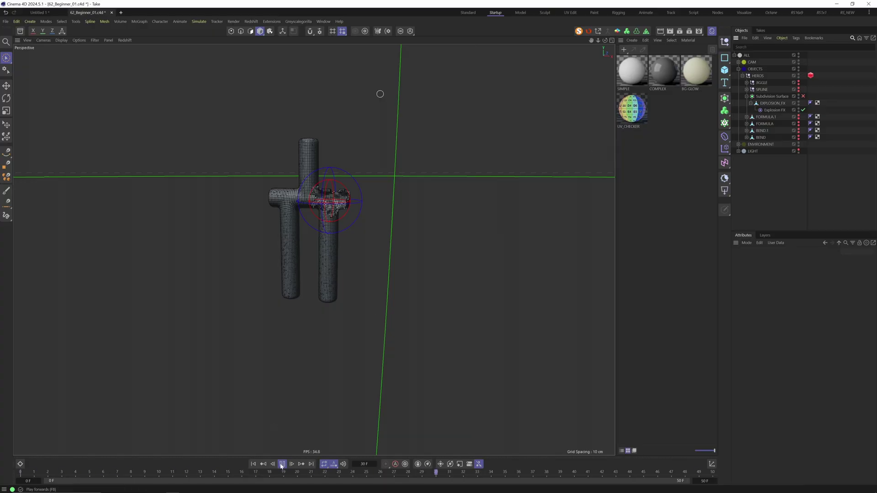
- Stop playback and move the Explosion FX deformer across the body onto the upper part of the opposite leg
click(282, 464)
scroll(323, 204, up, 8)
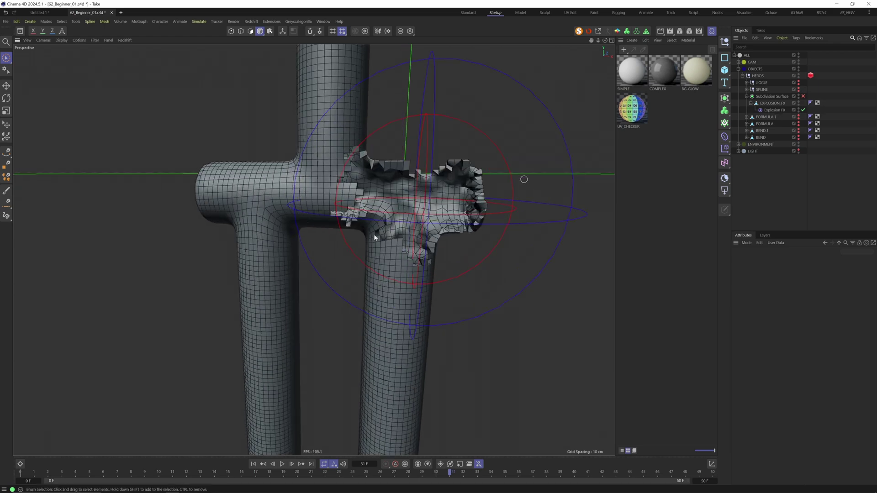
alt+drag(465, 194, 422, 223)
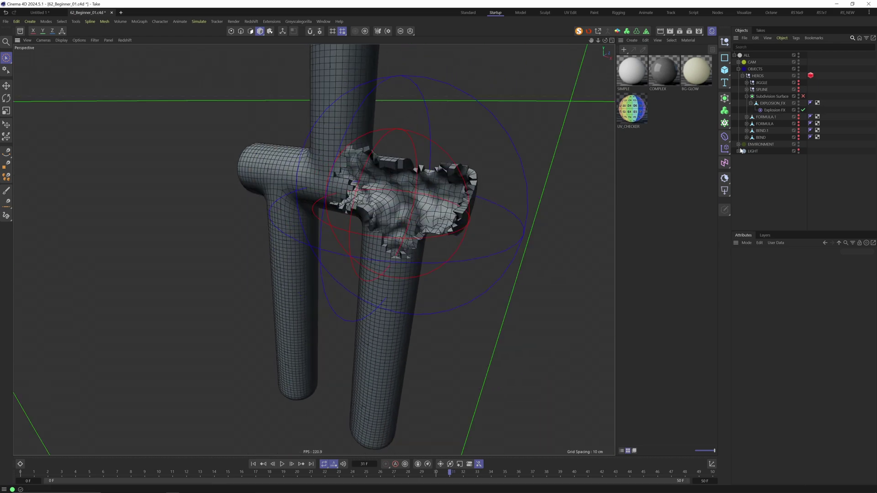
click(776, 110)
key(e)
drag(409, 194, 292, 146)
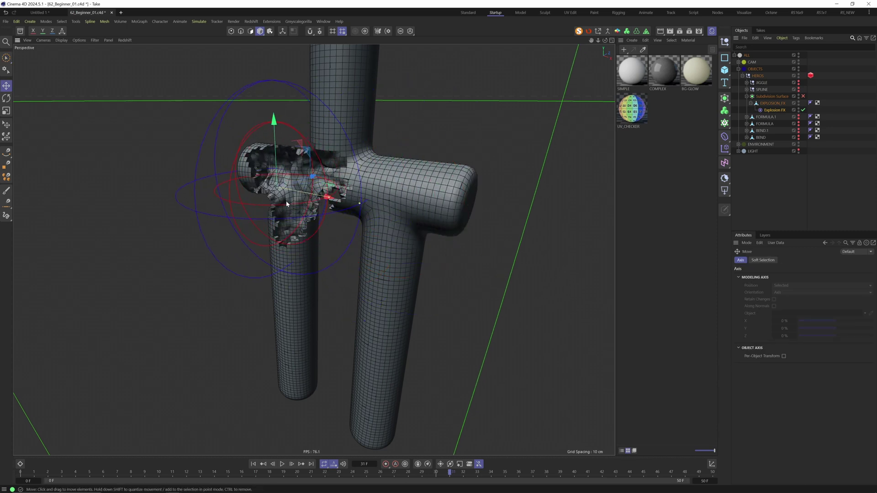
drag(287, 202, 300, 213)
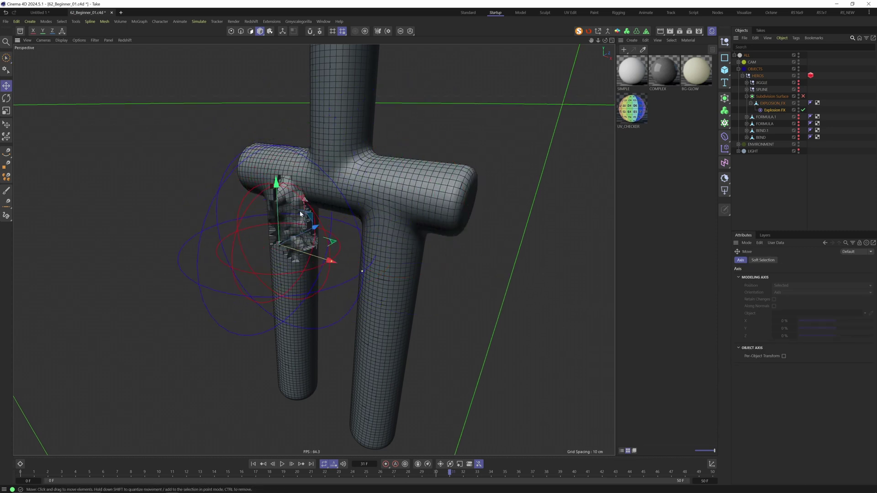
- Enable the Subdivision Surface on the explosion mesh and display the viewport in Gouraud Shading without lines
click(804, 96)
mouse_move(394, 157)
alt+mouse_down()
mouse_move(394, 147)
mouse_move(423, 146)
mouse_move(366, 148)
alt+mouse_up()
key(n)
key(a)
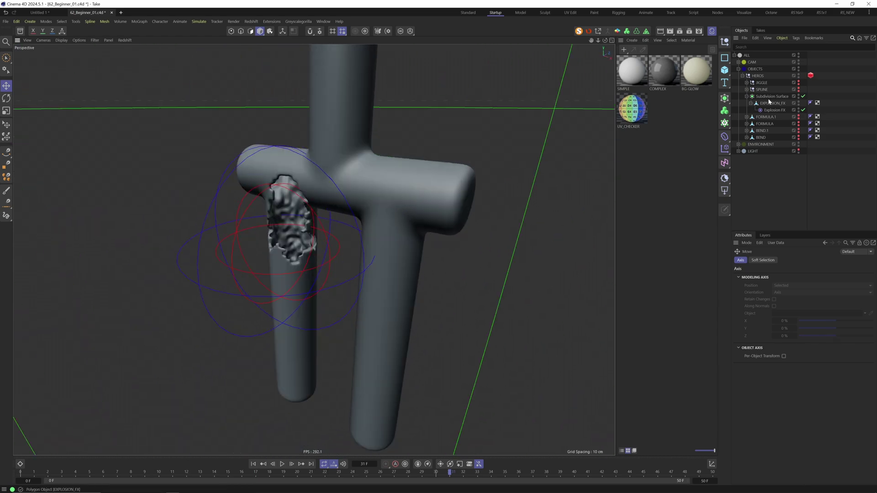
- Place a copy of the EXPLOSION_FX mesh without its deformer outside the Subdivision Surface and hide the original
click(766, 97)
key(ctrl+c)
key(ctrl+v)
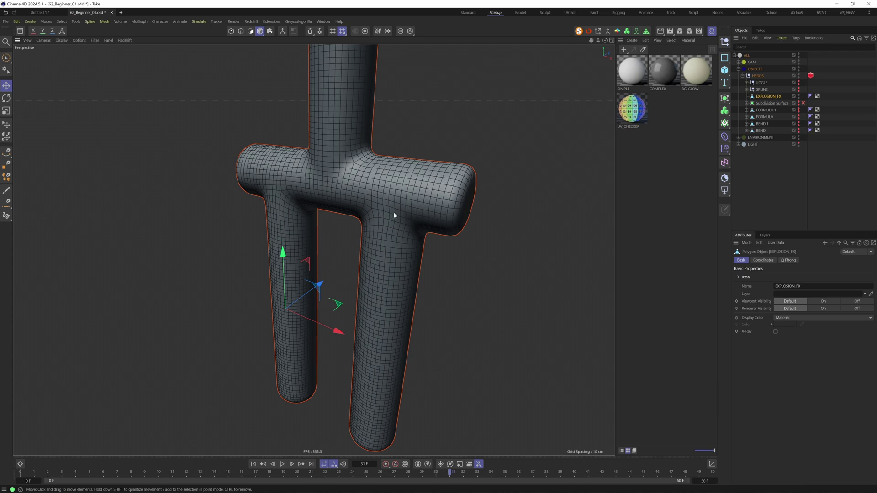
- Compare the explosion mesh in Gouraud Shading without lines, and return the viewport to Gouraud Shading (Lines)
key(n)
key(n)
key(n)
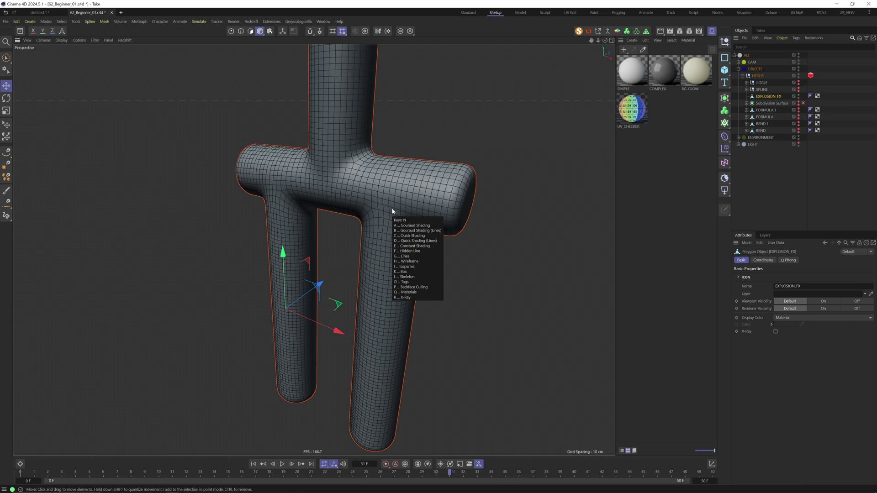
key(a)
key(n)
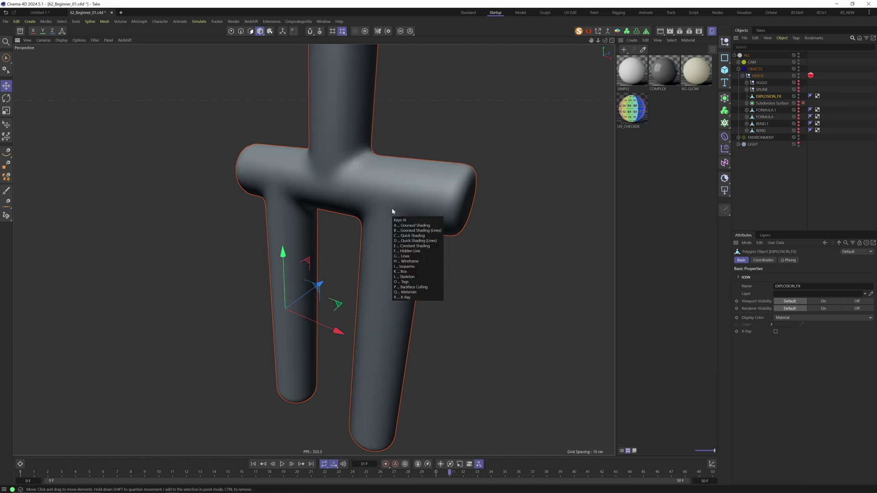
key(n)
key(b)
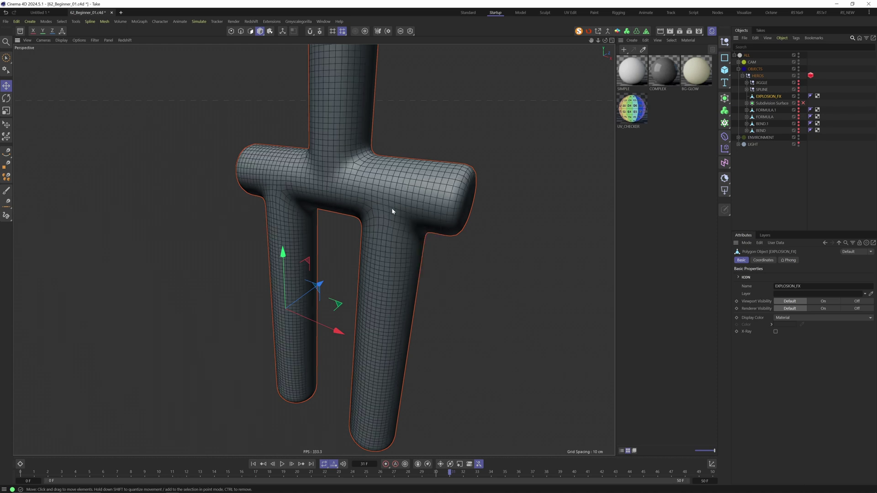
- Add an Explosion FX deformer to the visible EXPLOSION_FX mesh and scale it down to roughly the leg's size
scroll(402, 191, down, 2)
click(726, 138)
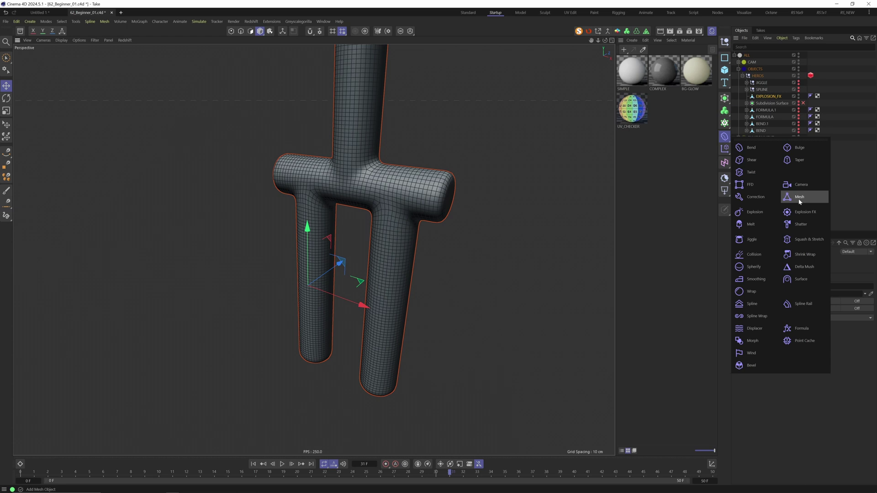
click(800, 212)
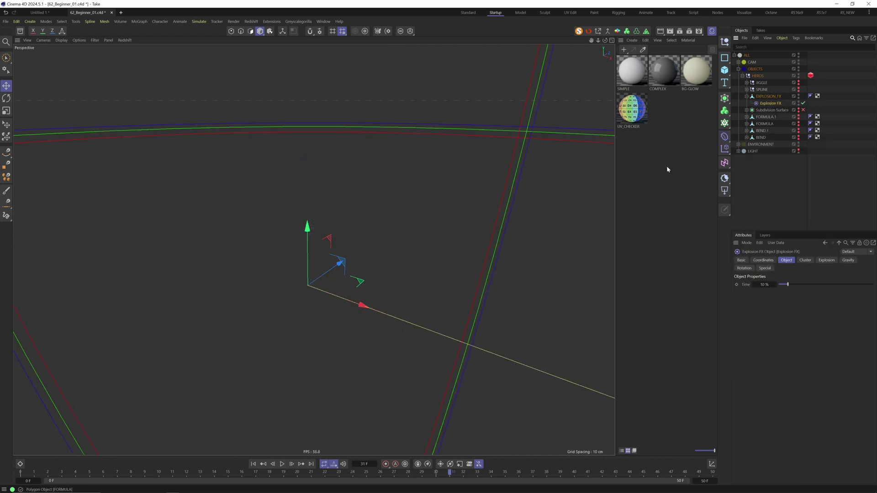
drag(305, 224, 289, 224)
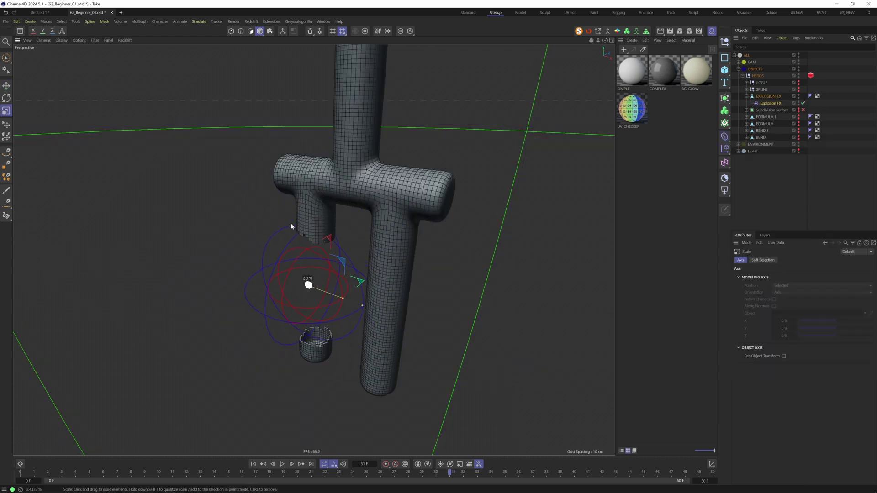
key(e)
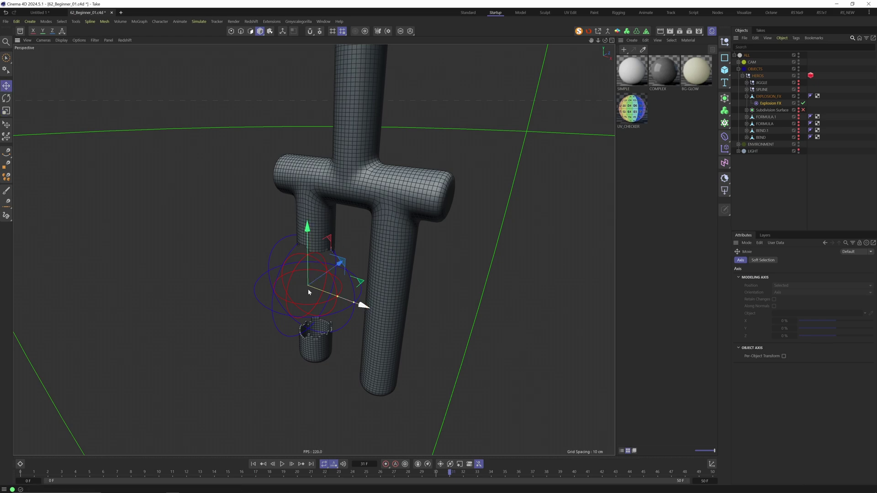
- Move the Explosion FX deformer up from the leg onto the crossbar, between the two legs
drag(309, 298, 366, 169)
key(space)
scroll(366, 169, up, 5)
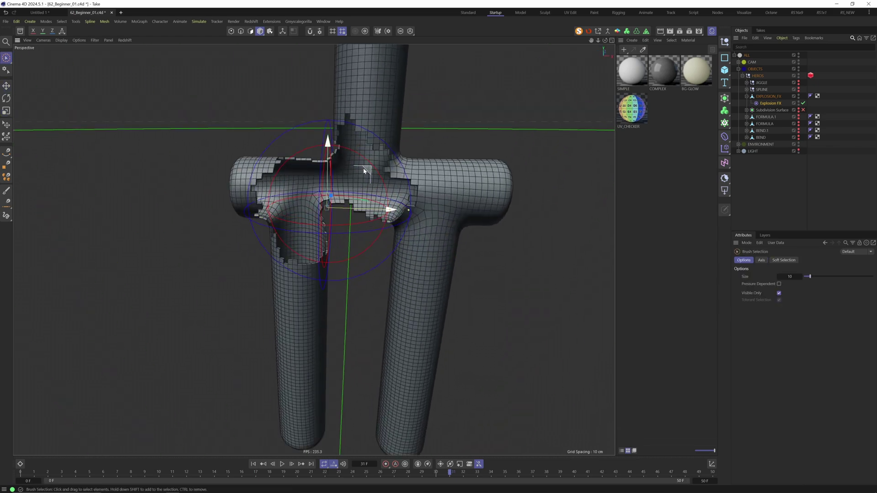
- Try Explosion FX cluster thicknesses of 0.25 cm and 1 cm, settle on 0.5 cm, and open the explosion settings
click(761, 105)
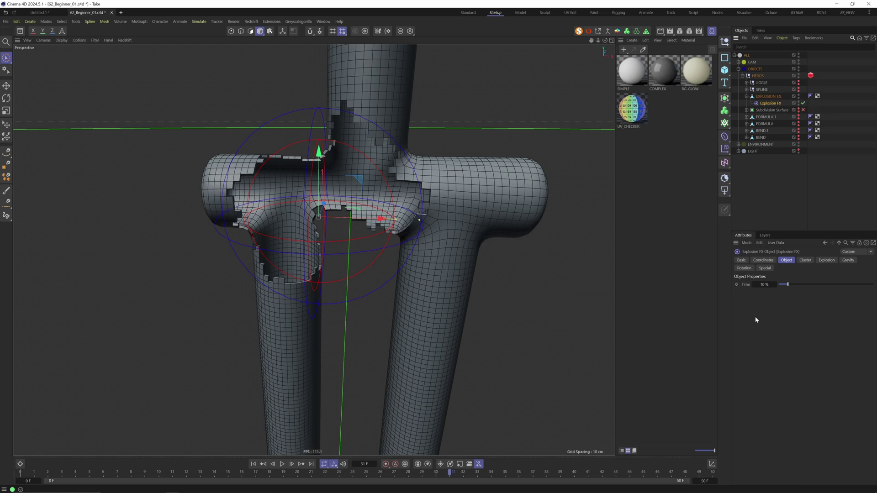
click(805, 260)
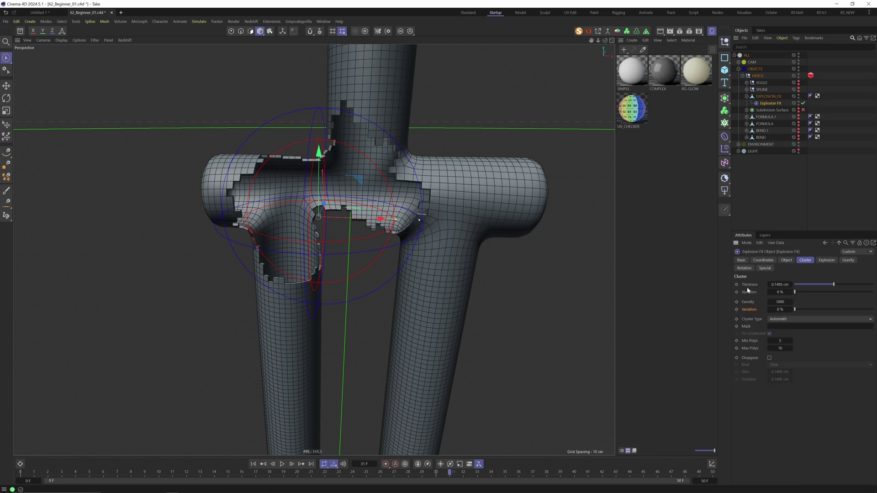
click(777, 288)
text(.25)
key(Return)
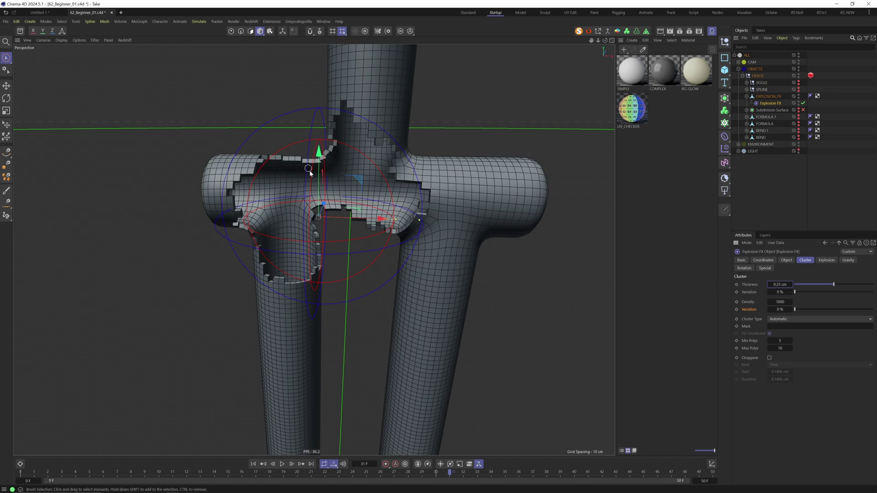
alt+drag(309, 171, 305, 220)
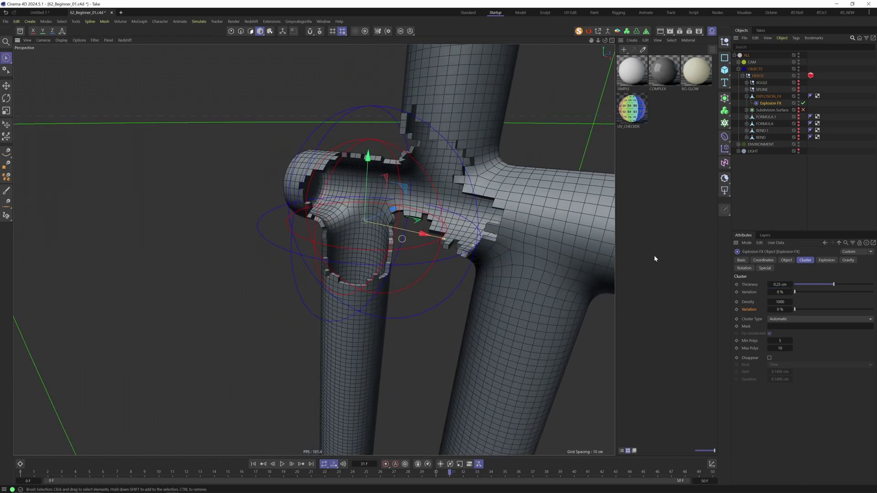
drag(836, 284, 834, 284)
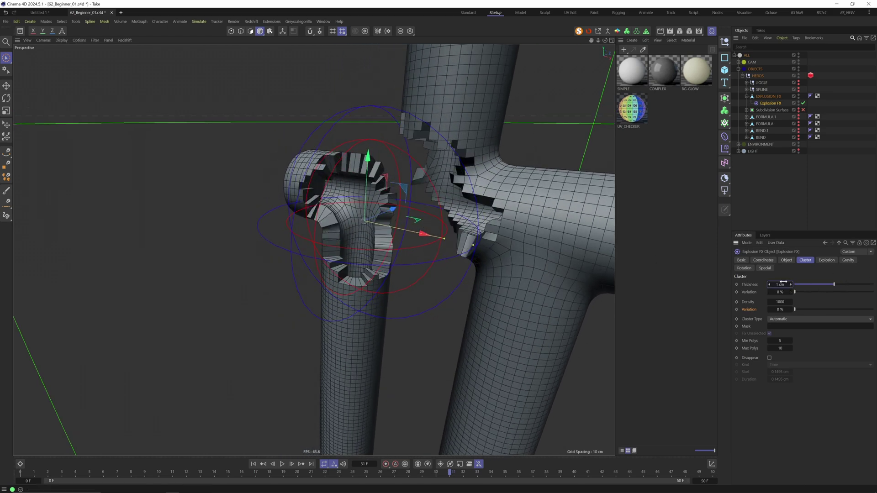
key(Return)
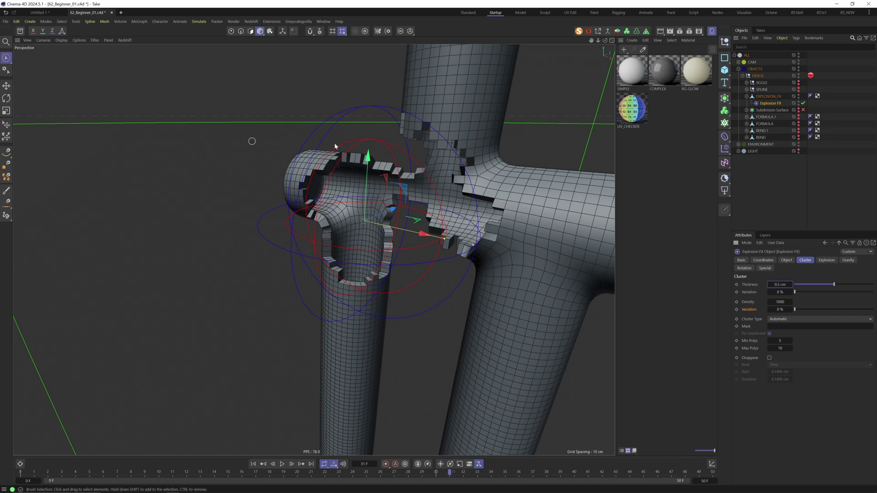
mouse_move(335, 146)
alt+mouse_down()
mouse_move(444, 159)
mouse_move(341, 156)
alt+mouse_up()
click(834, 310)
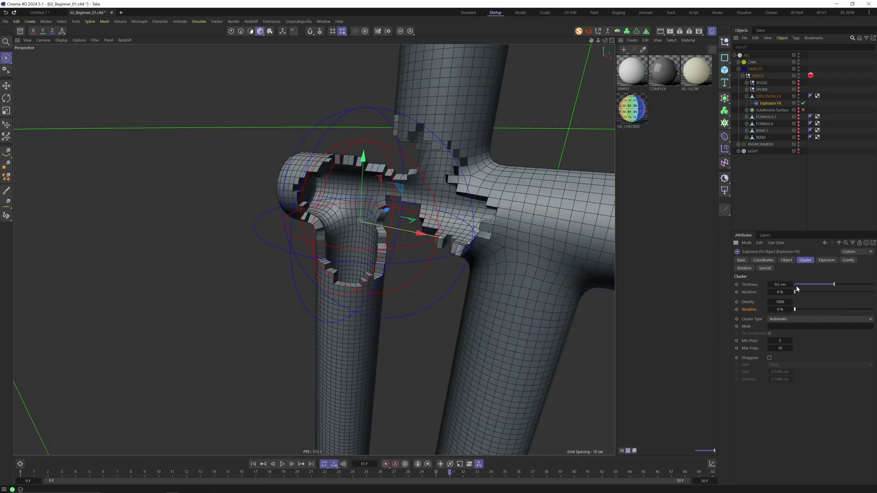
click(827, 260)
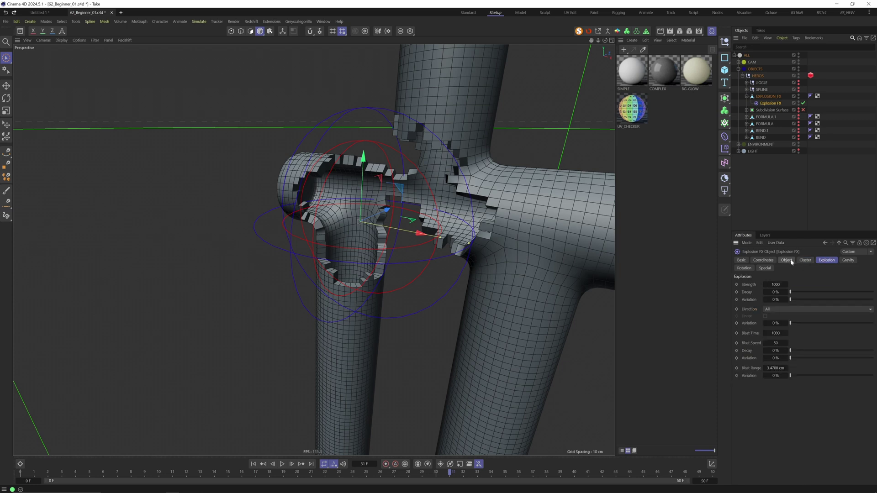
- Try creating a separate Subdivision Surface and nesting the EXPLOSION_FX mesh under it
click(768, 97)
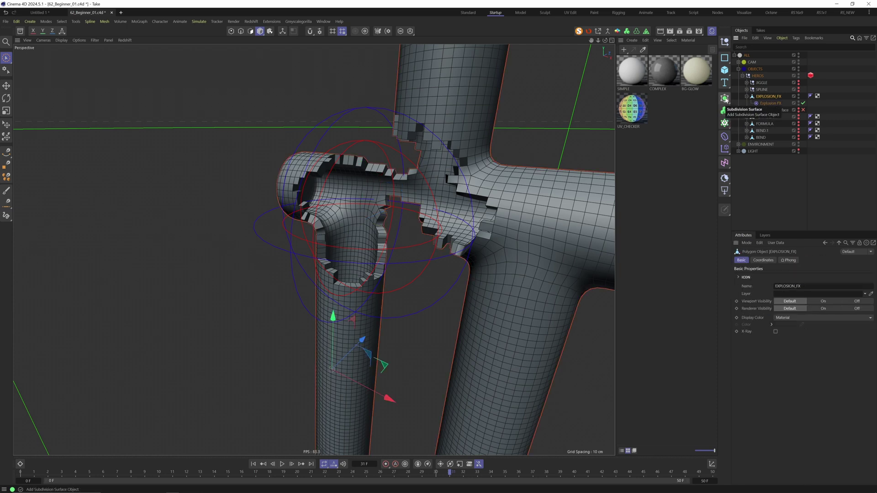
click(726, 99)
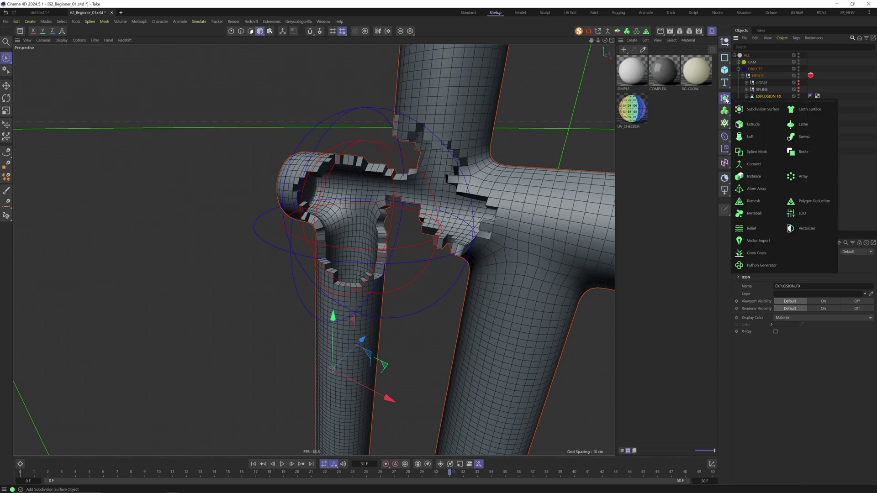
click(759, 108)
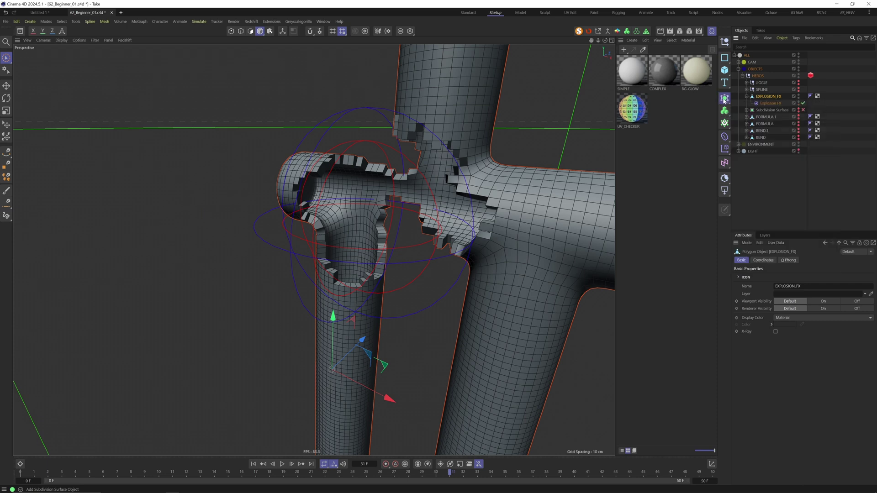
click(725, 100)
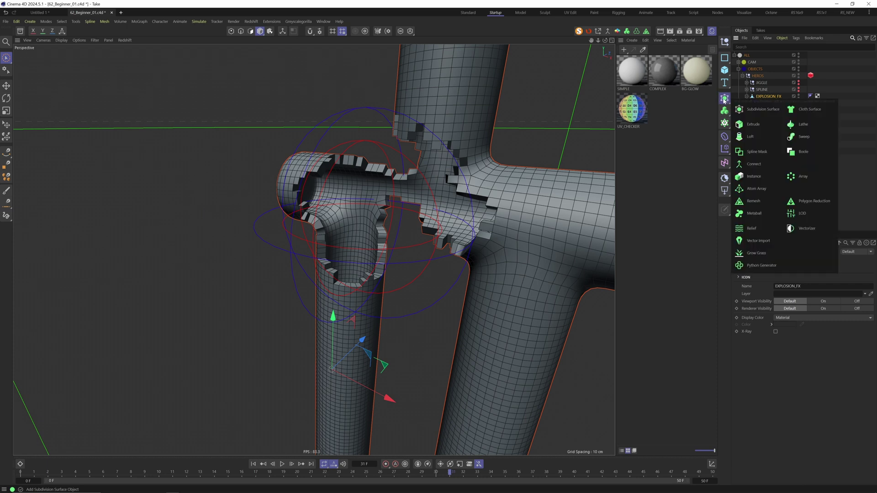
click(763, 109)
mouse_move(762, 101)
mouse_down()
mouse_move(765, 110)
mouse_move(768, 99)
mouse_up()
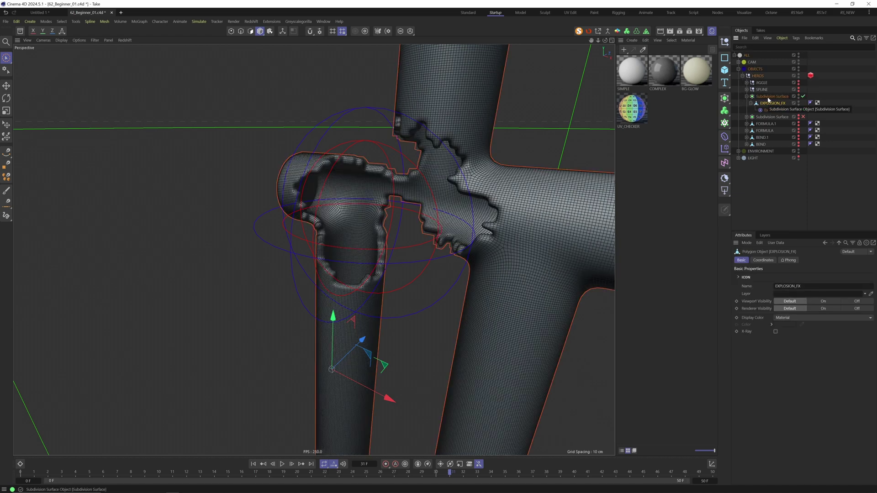
- Undo the manual nesting, and create a Subdivision Surface directly as parent of the EXPLOSION_FX mesh
key(ctrl+z)
key(ctrl+z)
key(ctrl+z)
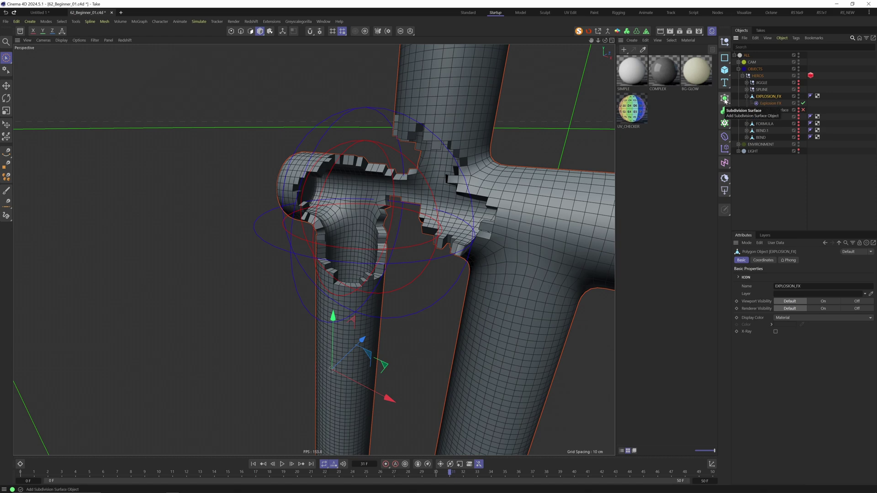
alt+click(725, 99)
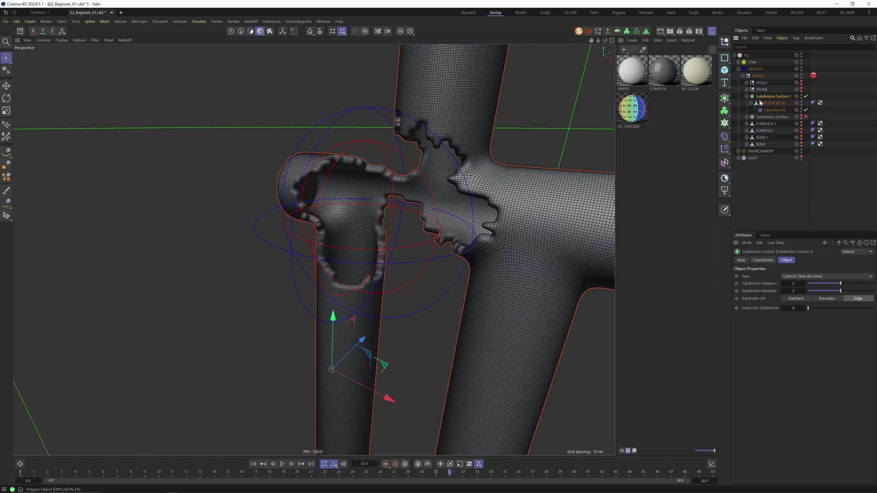
- Move the Explosion FX deformer along the crossbar to the opposite leg's junction and scale it down slightly
click(544, 145)
mouse_move(463, 173)
alt+mouse_down()
mouse_move(486, 175)
mouse_move(463, 173)
alt+mouse_up()
scroll(463, 173, down, 2)
key(e)
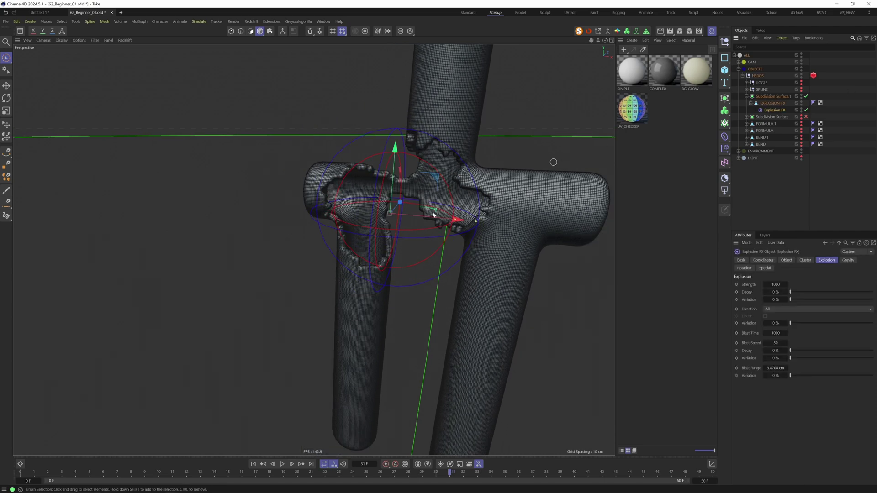
drag(474, 214, 541, 202)
scroll(536, 208, down, 2)
key(t)
mouse_move(552, 139)
mouse_down()
mouse_move(506, 161)
mouse_move(537, 148)
mouse_up()
mouse_move(507, 206)
alt+mouse_down()
mouse_move(529, 221)
mouse_move(495, 207)
alt+mouse_up()
- Disable, hide and collapse the Subdivision Surface holding the explosion mesh
click(751, 112)
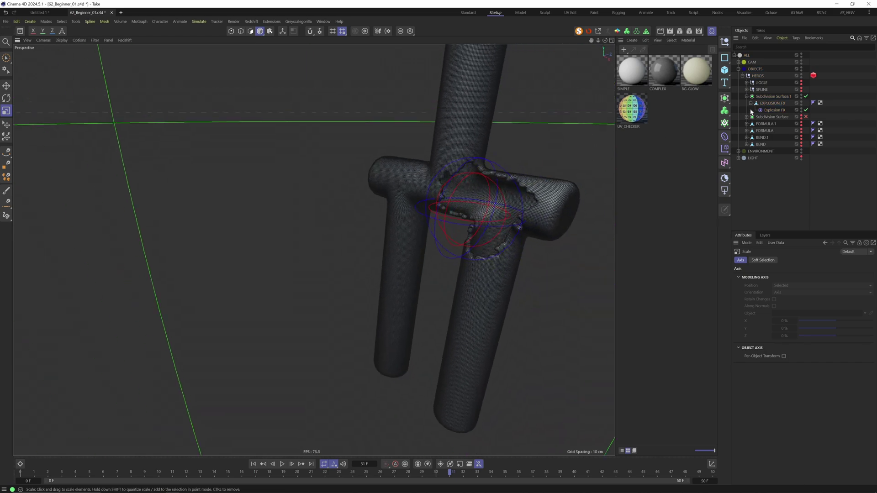
alt+double_click(801, 96)
click(746, 97)
- Show and expand the SPLINE group, stop its playback, and return the timeline to frame 0
click(749, 90)
click(747, 90)
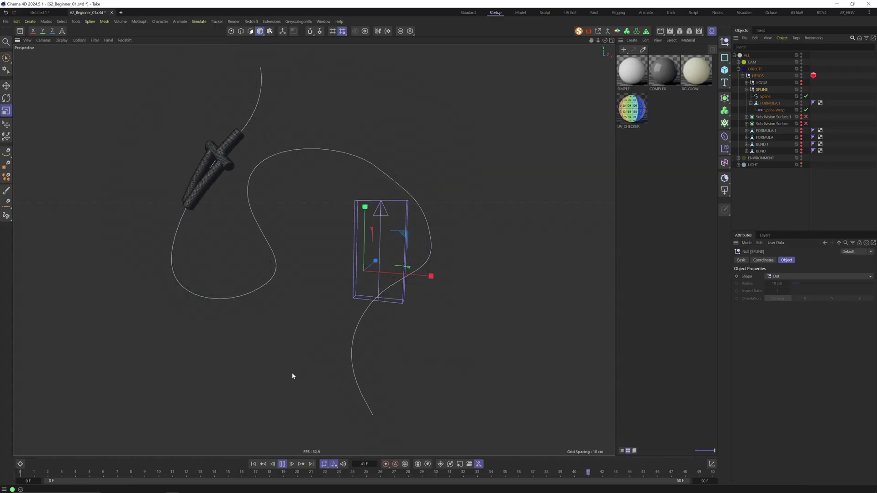
click(283, 465)
click(254, 465)
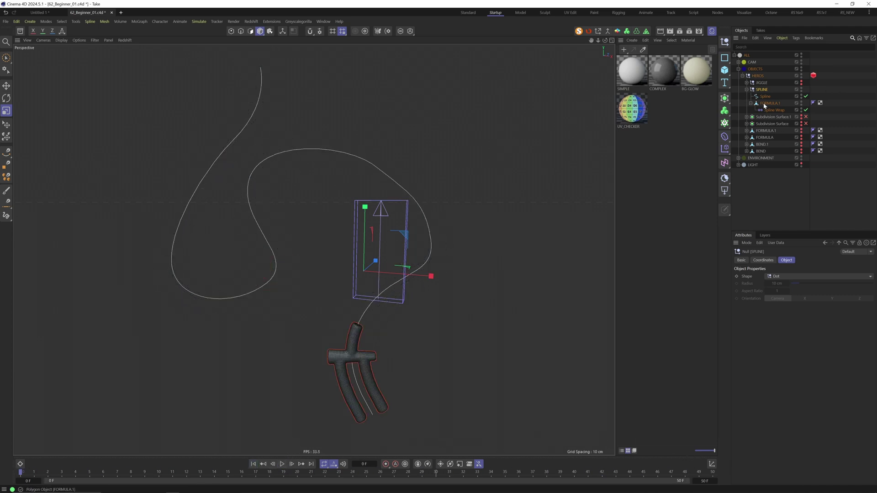
- Delete the existing Spline Wrap deformer from the SPLINE group's mesh, and review the remaining spline and mesh
click(773, 110)
key(Delete)
click(764, 98)
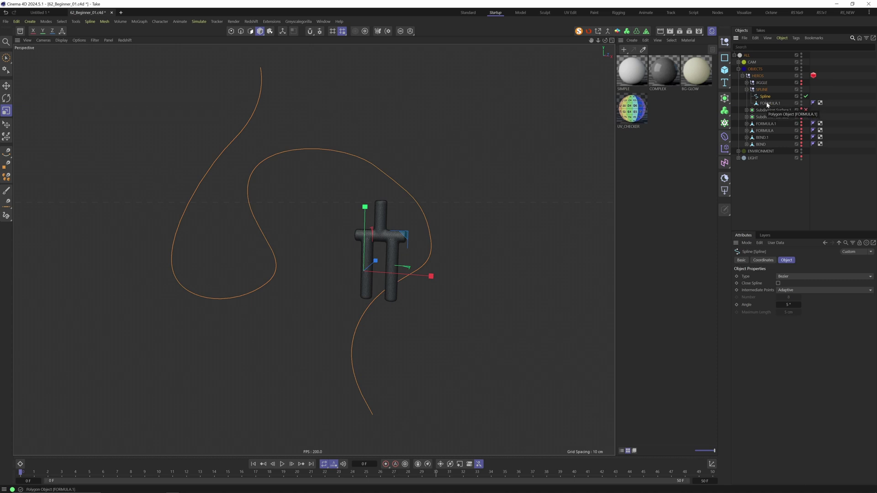
click(769, 104)
click(761, 90)
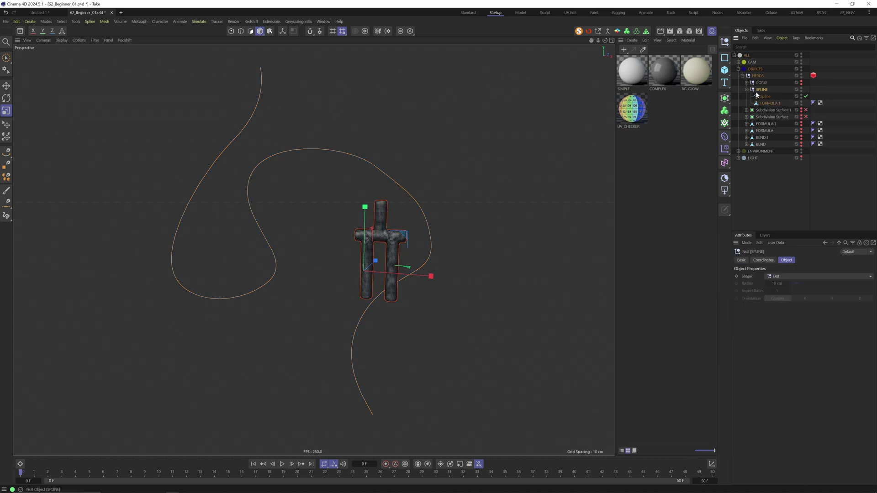
click(747, 89)
click(747, 90)
- Add a new Spline Wrap deformer to the FORMULA.1 mesh in the SPLINE group and link the Spline object to it
click(764, 104)
click(725, 136)
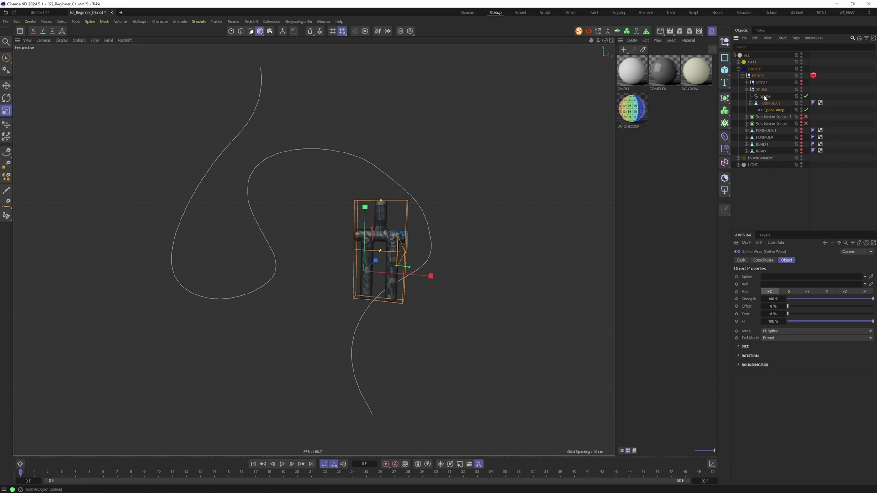
drag(765, 97, 777, 277)
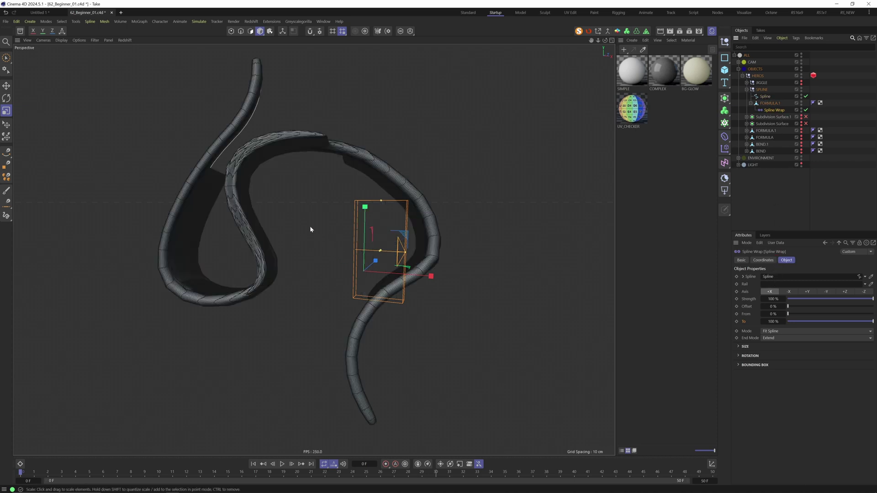
- Set the Spline Wrap's axis to +Y and its mode to Keep Length
click(805, 293)
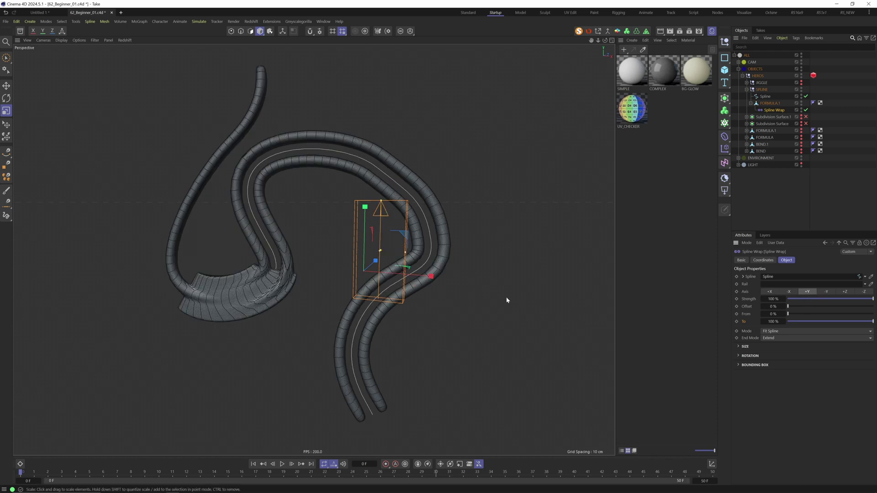
click(775, 332)
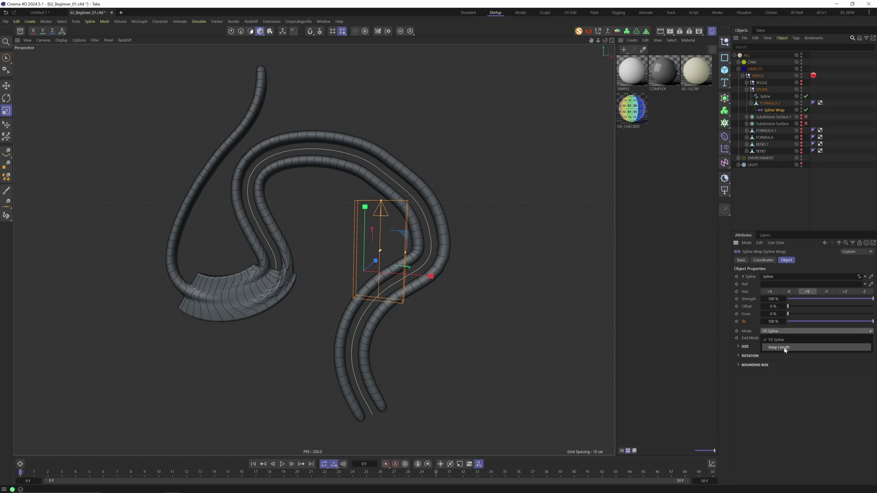
click(783, 348)
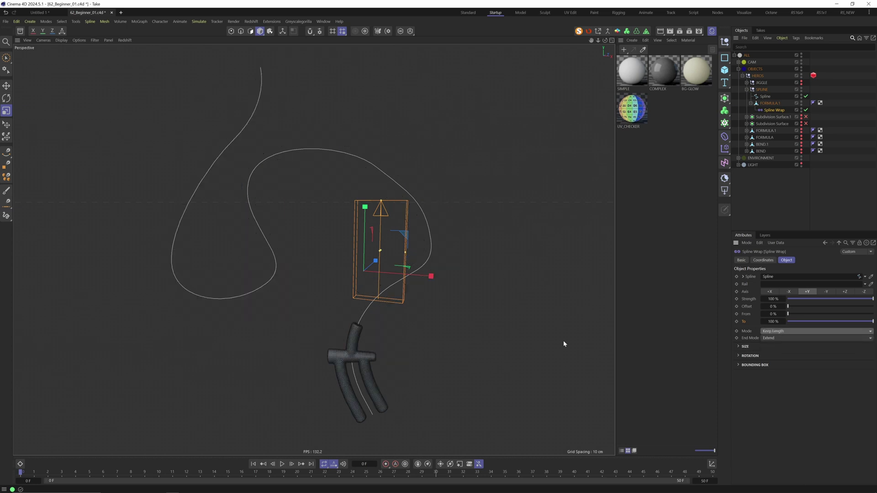
- Keyframe the Spline Wrap's Offset at 0% on frame 0 and 100% on frame 50, and play the animation
click(736, 306)
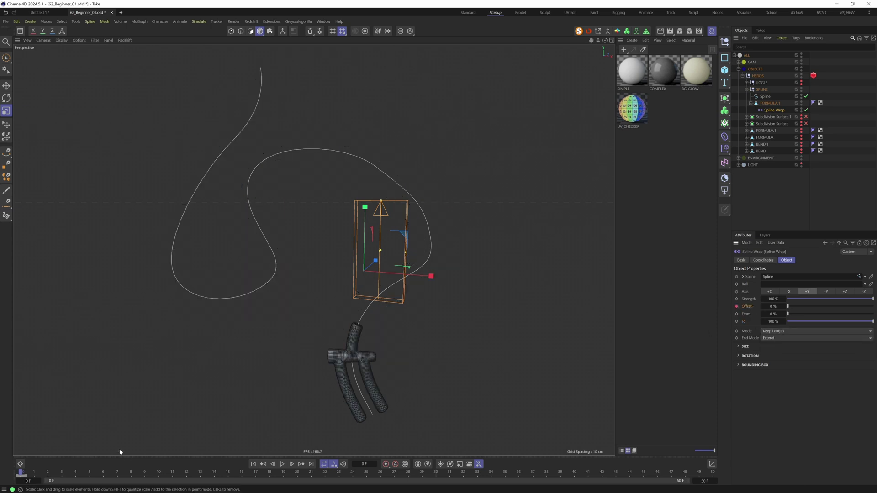
drag(689, 472, 739, 476)
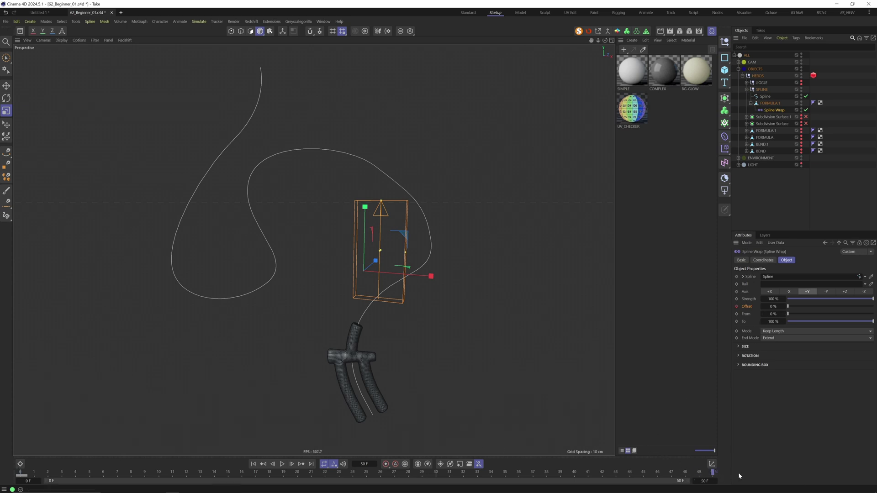
drag(788, 307, 872, 306)
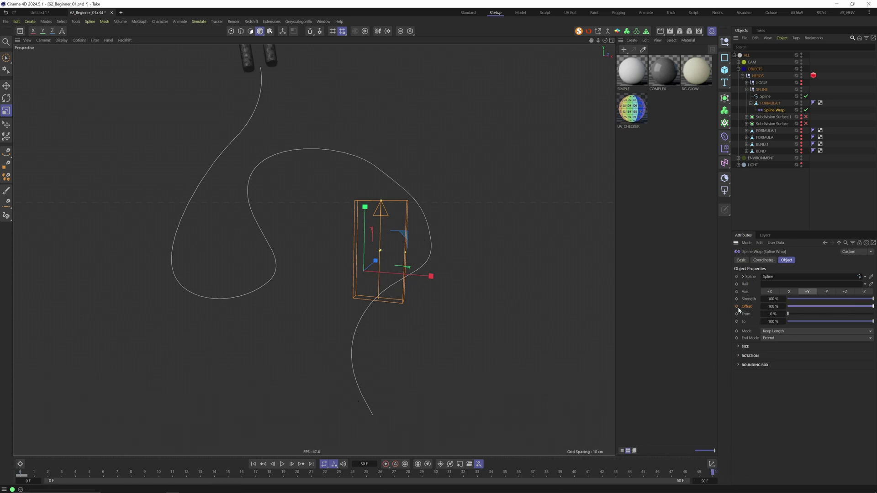
click(737, 307)
click(283, 464)
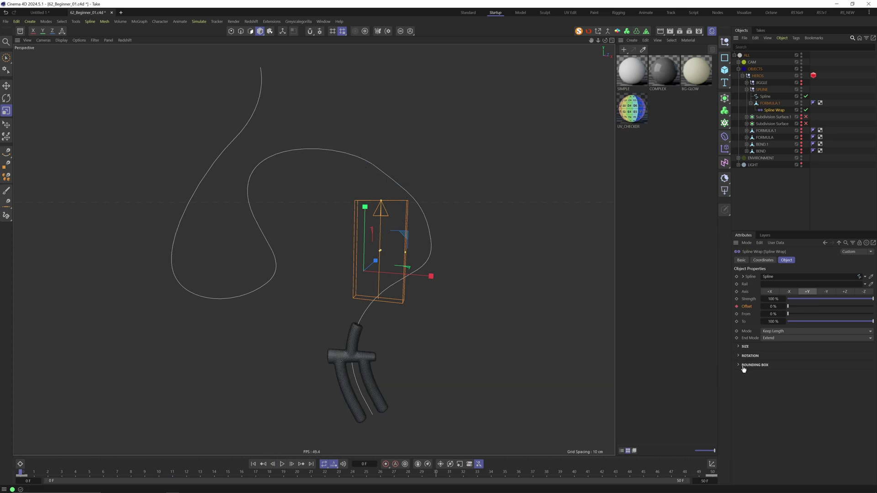
- Raise the end point of the Spline Wrap's Spline Rotation curve to the maximum and preview the twist along the spline
click(743, 356)
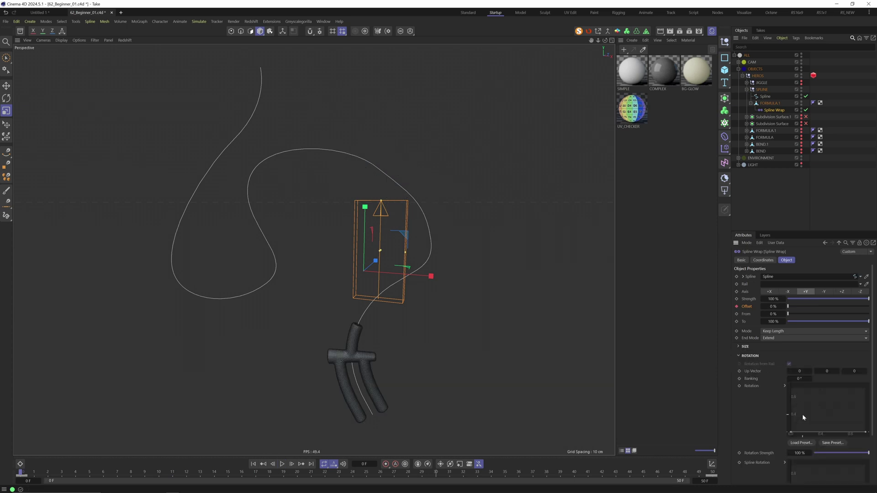
scroll(769, 430, down, 3)
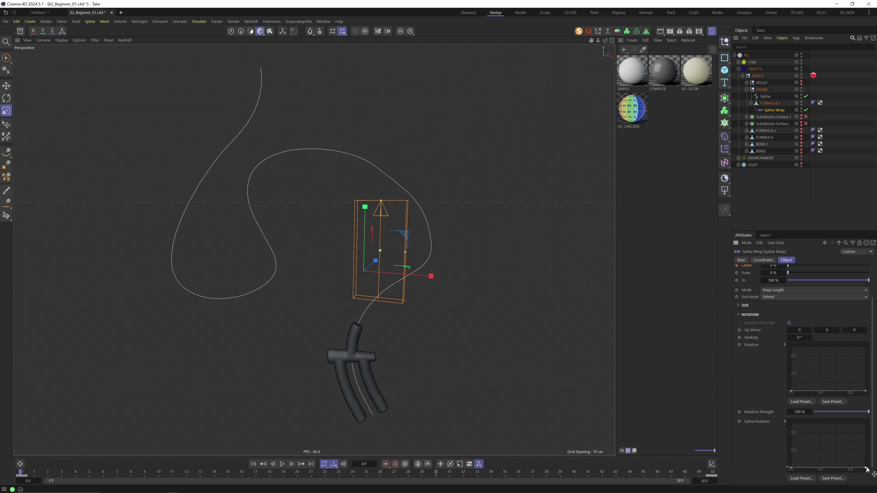
drag(866, 468, 873, 417)
drag(64, 478, 683, 464)
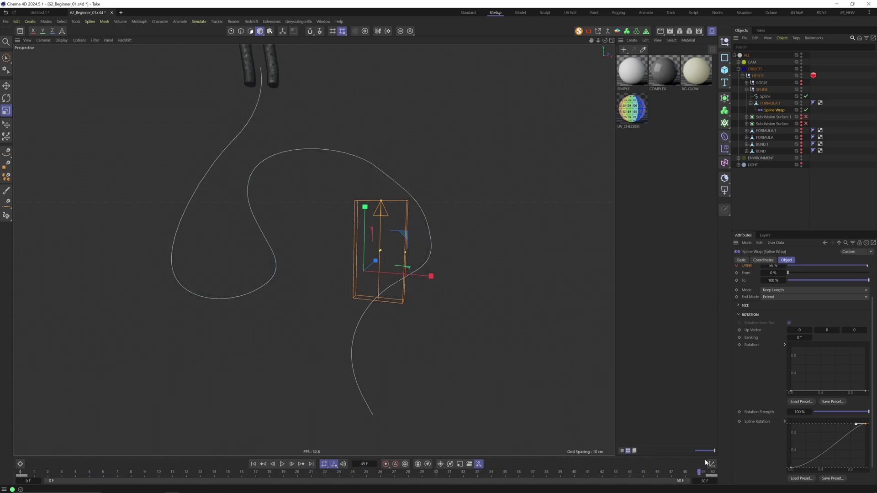
click(283, 465)
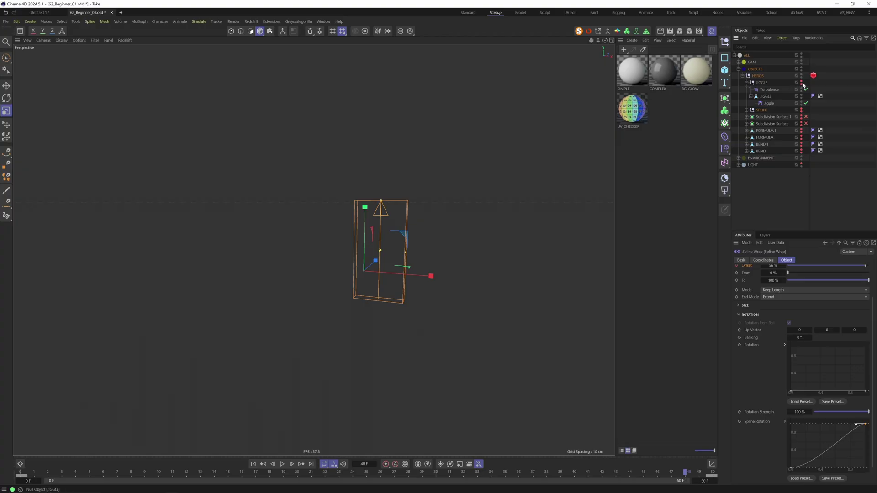
- Show the JIGGLE group and play its animation
alt+click(801, 83)
click(765, 84)
scroll(357, 254, up, 7)
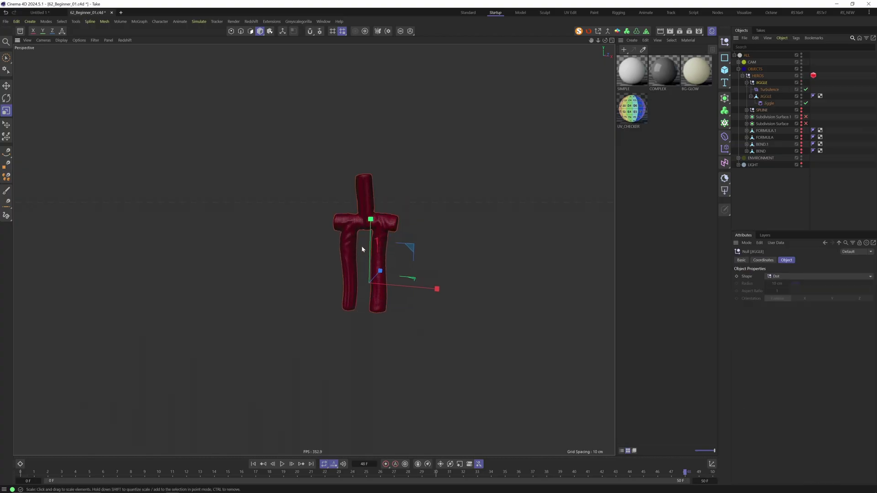
alt+middle_drag(379, 228, 366, 240)
key(F8)
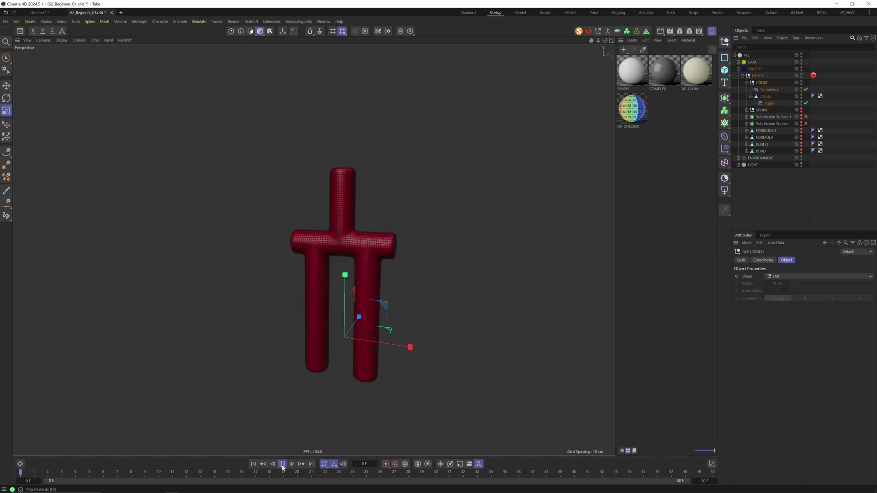
- Extend the project's end to frame 100 and stop the playback
double_click(702, 481)
text(100)
key(Return)
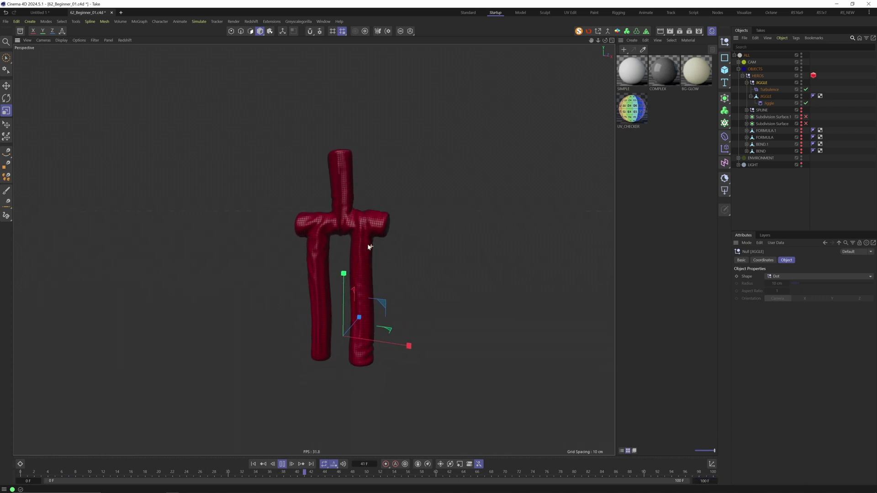
click(281, 465)
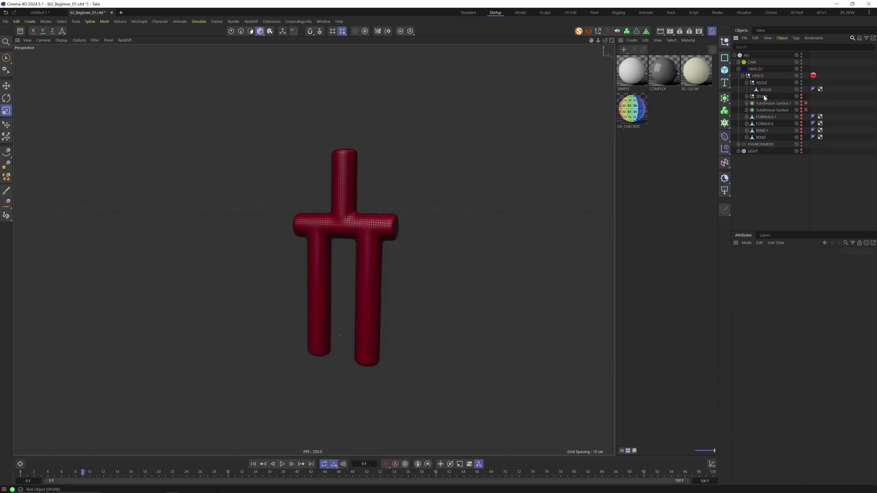
- Recolor the JIGGLE mesh pale green by setting its display color to hue 116° and saturation 11%
click(765, 90)
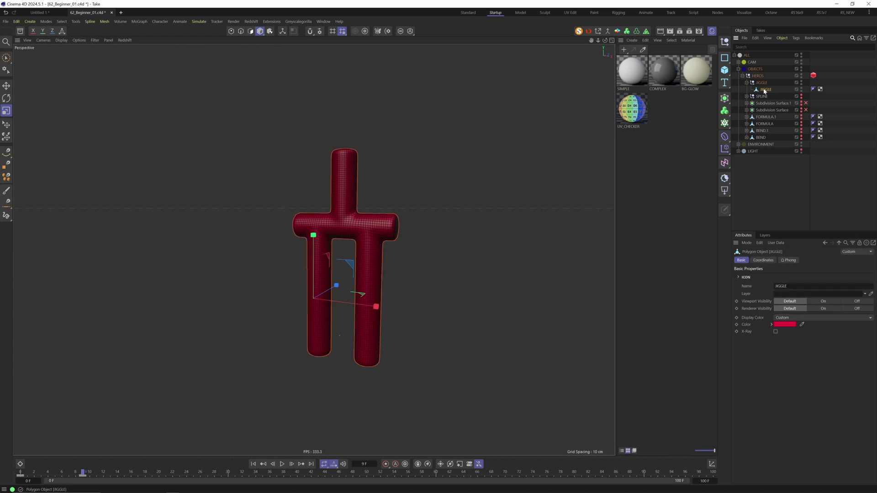
scroll(364, 286, down, 2)
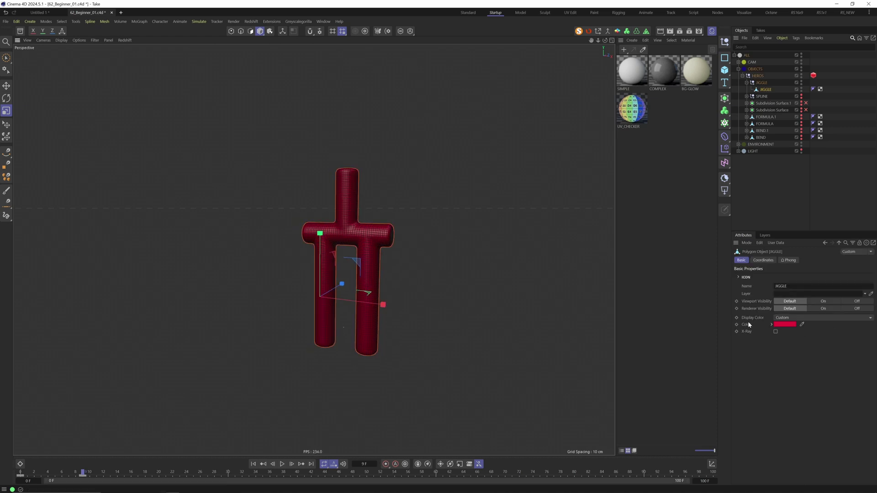
click(785, 324)
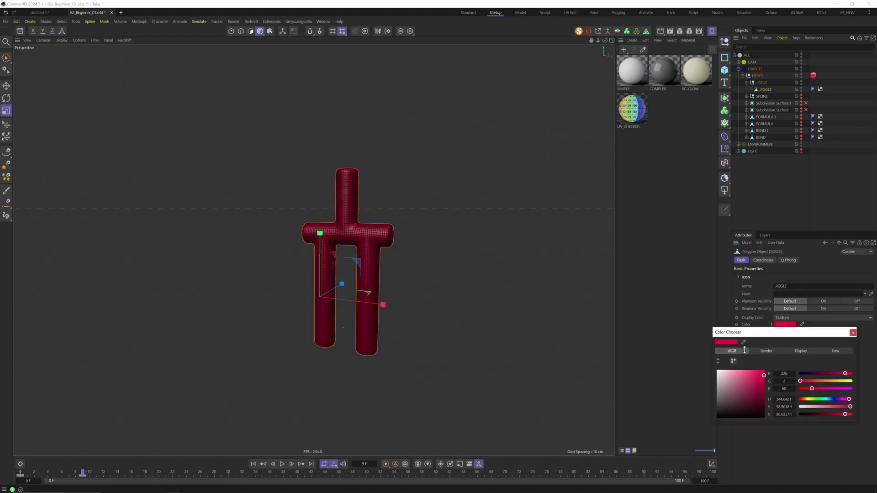
click(816, 400)
drag(809, 408, 806, 408)
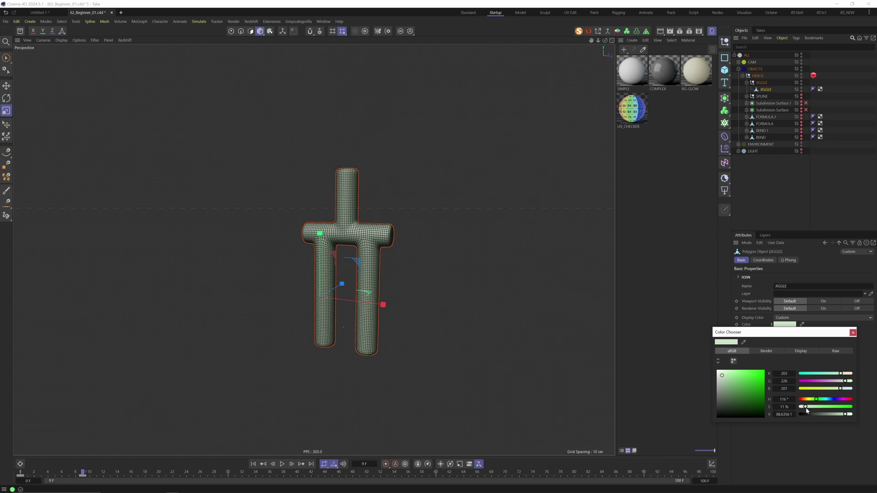
click(852, 333)
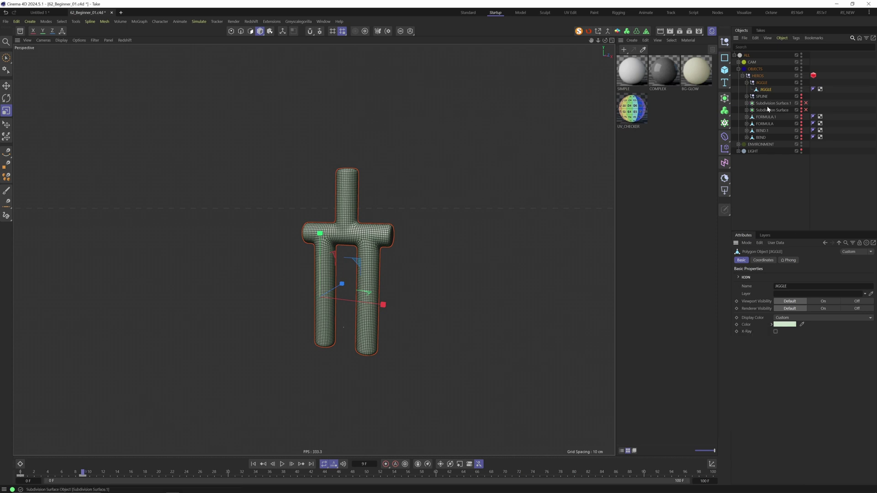
- Add a Jiggle deformer to the JIGGLE mesh and display its Forces settings
click(724, 136)
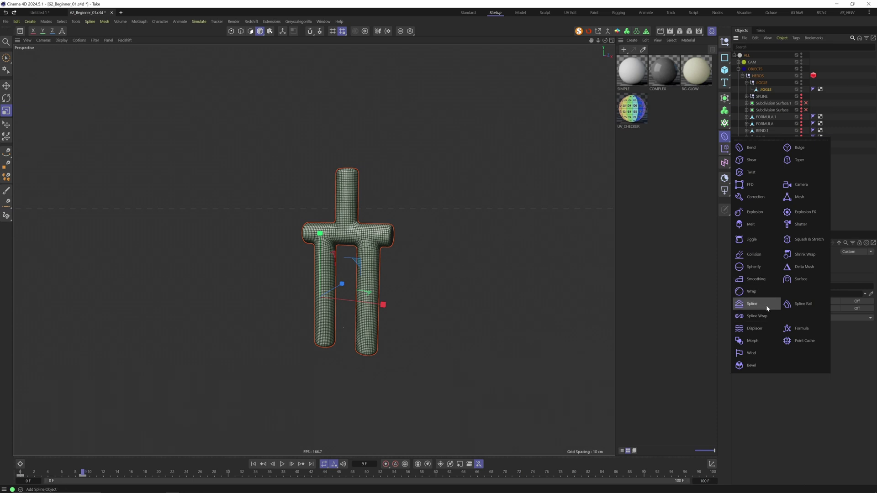
click(753, 241)
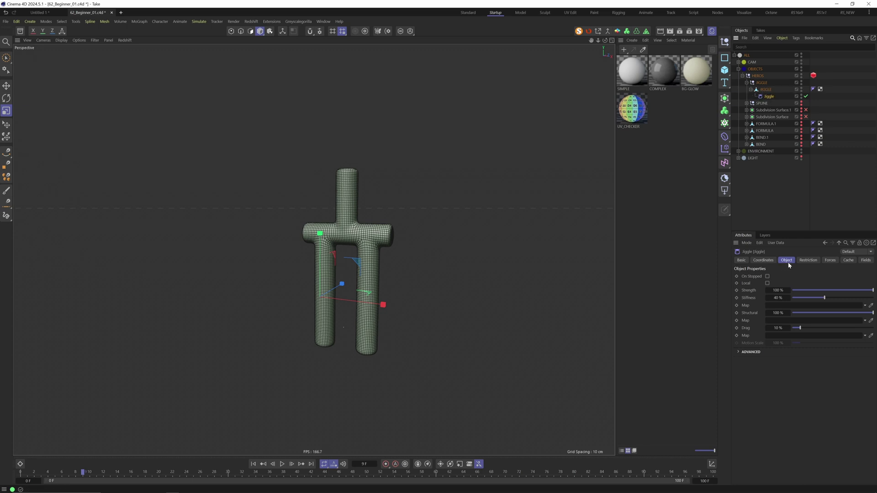
click(830, 260)
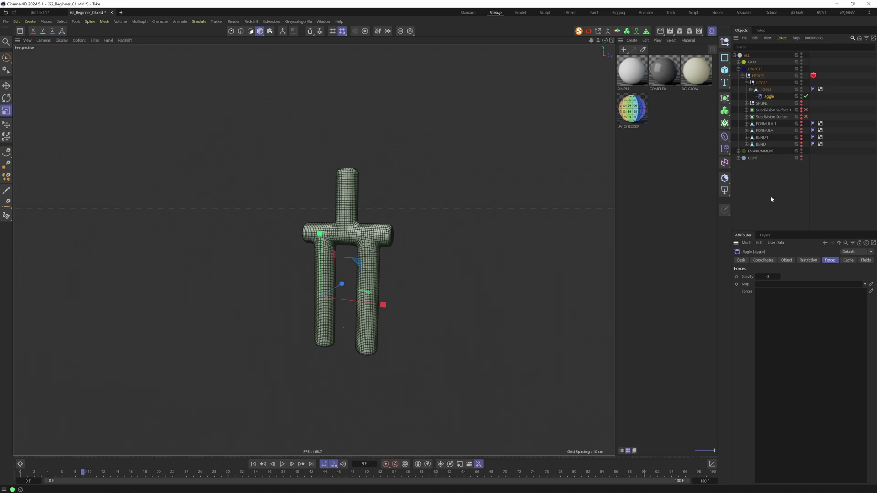
- Add a Turbulence force to the JIGGLE group with a strength of about 20.9 cm and a scale of about 20%
key(shift+c)
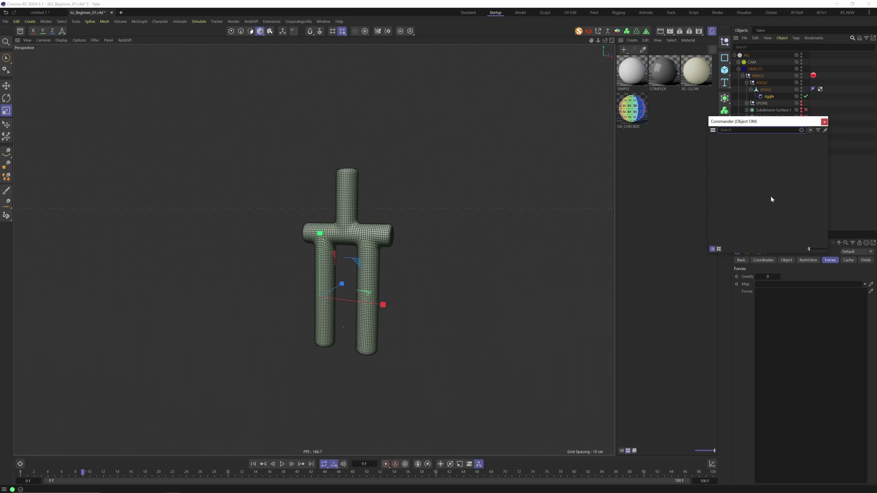
text(turb)
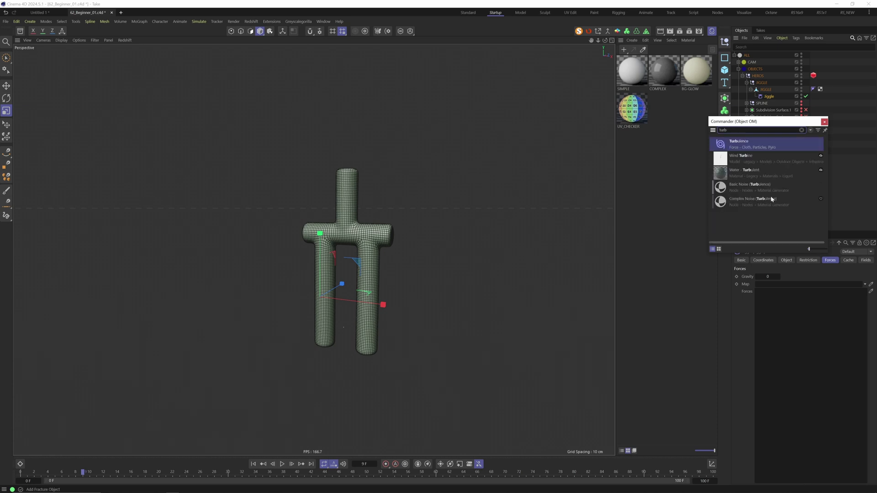
key(Return)
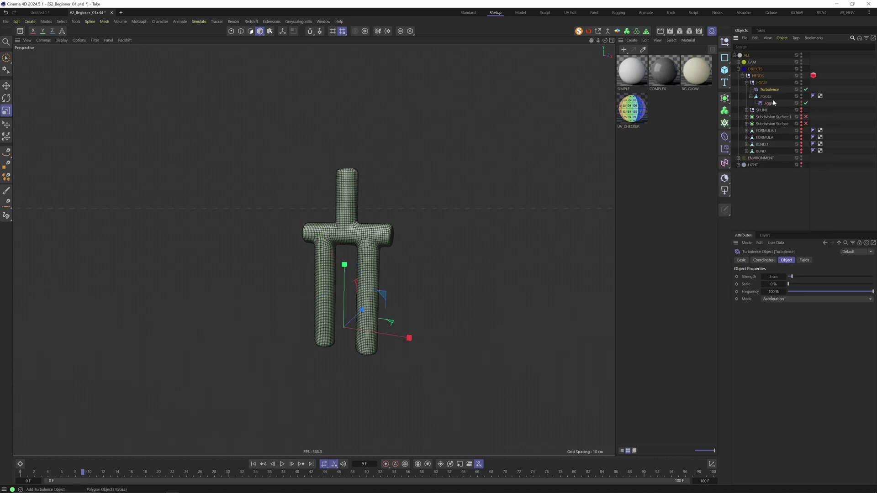
click(805, 277)
click(805, 285)
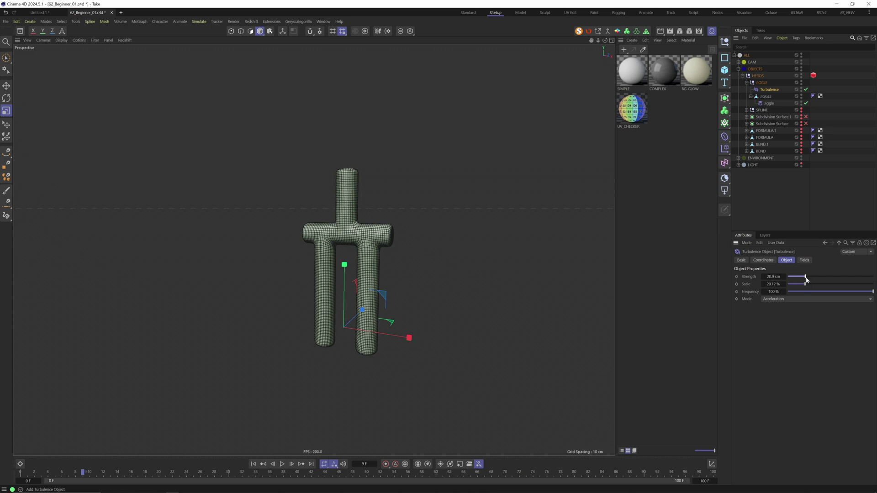
- Assign the Turbulence object to the Jiggle deformer's Forces list, preview the motion, and return to frame 0
click(769, 104)
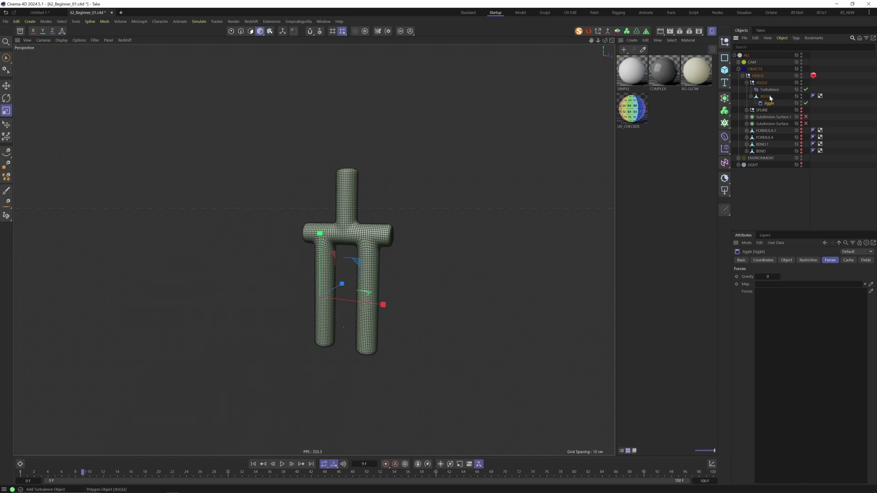
drag(766, 93, 761, 300)
click(282, 464)
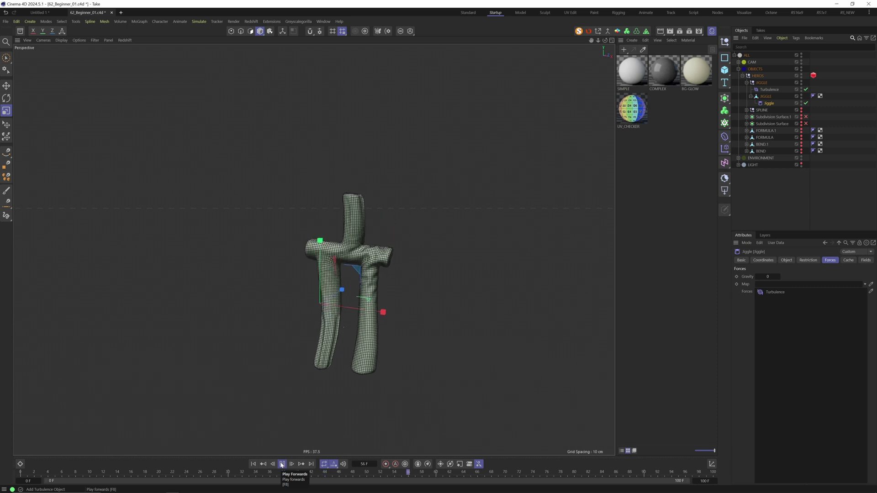
click(281, 464)
click(253, 464)
- Disable the Turbulence force and play the animation without it
click(806, 89)
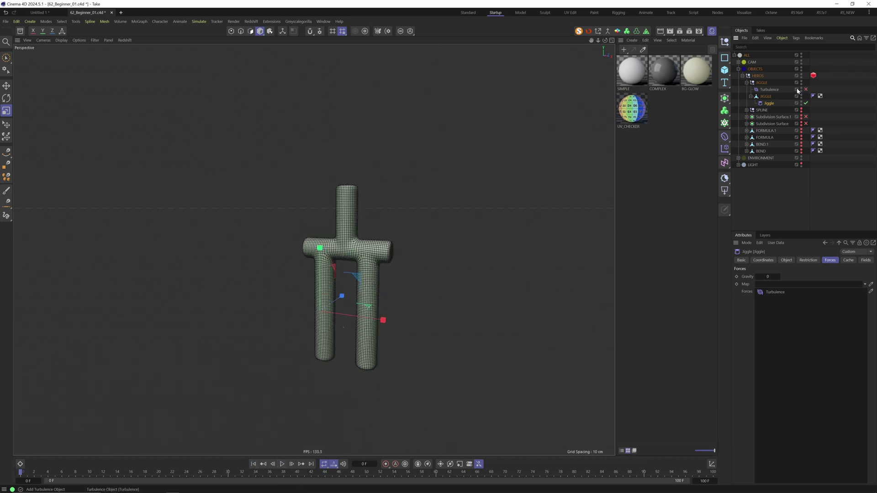
click(282, 464)
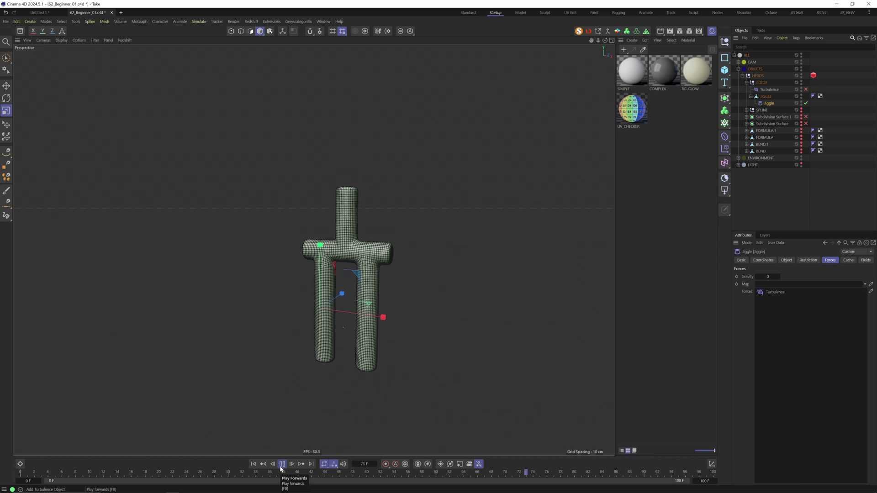
click(282, 465)
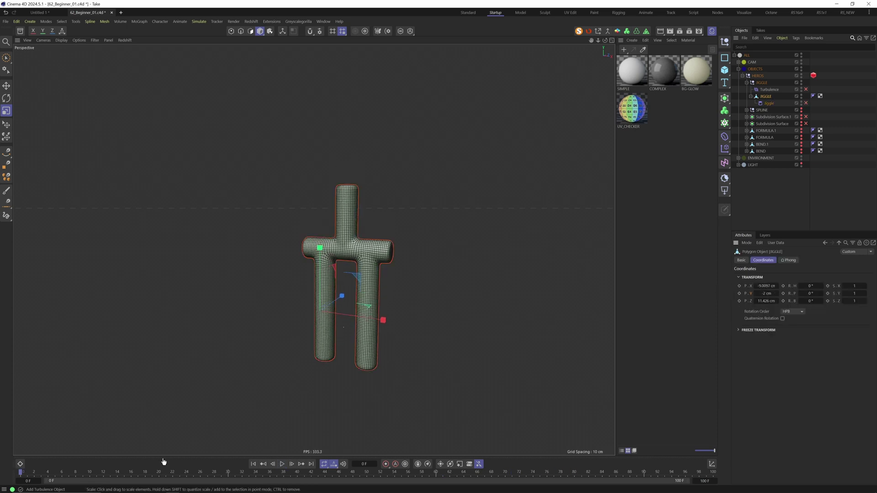
- Open and enlarge the Timeline, and keyframe the JIGGLE mesh's Position Y at -2 cm on frame 0 and 2 cm on frame 8
click(20, 464)
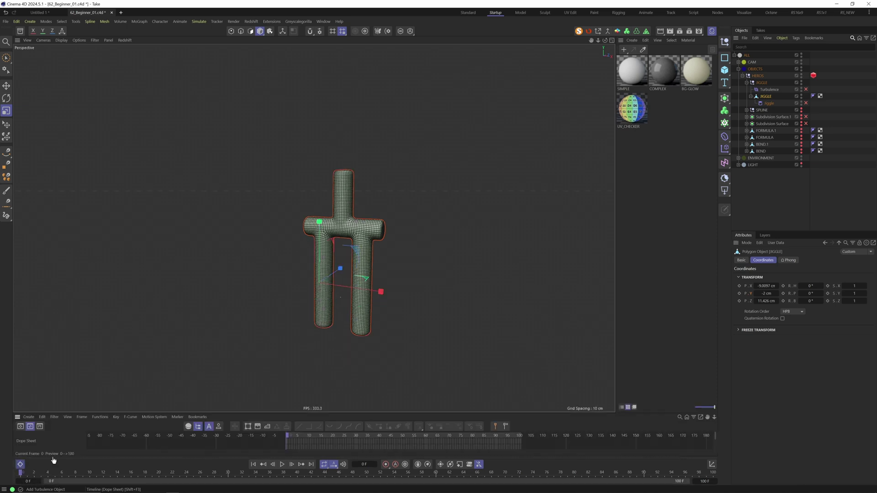
drag(247, 413, 246, 280)
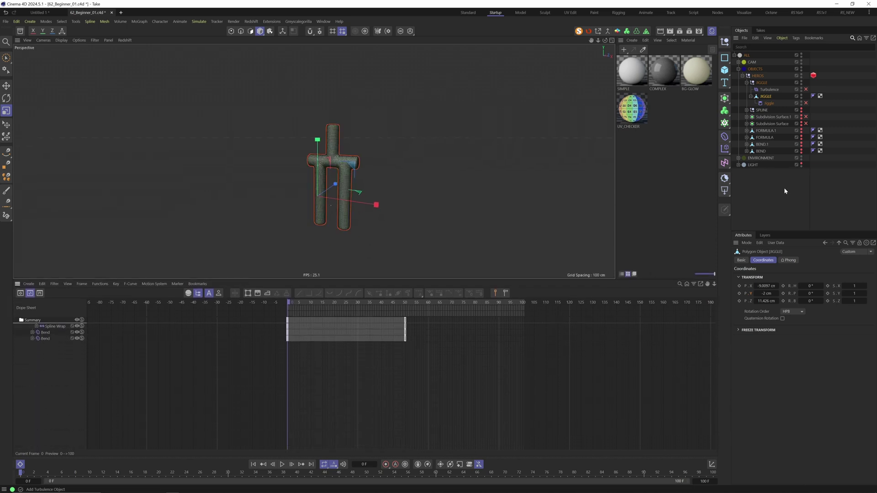
click(739, 294)
click(75, 474)
double_click(767, 295)
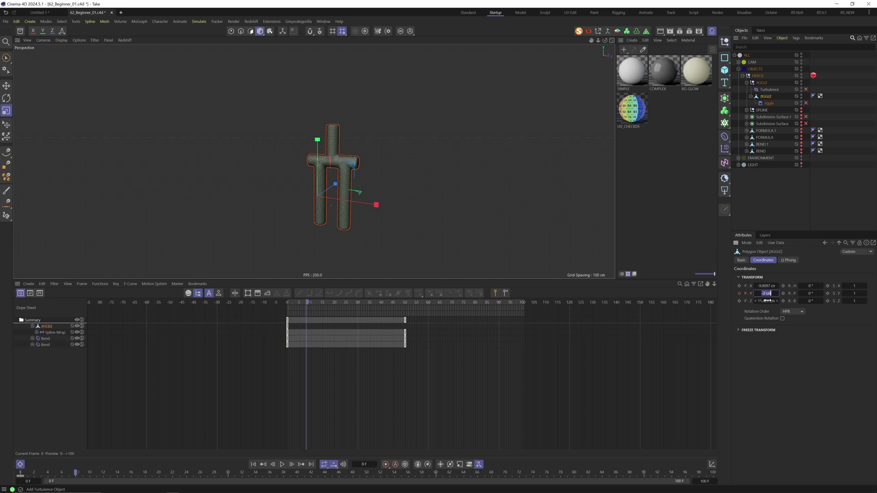
text(2)
key(Return)
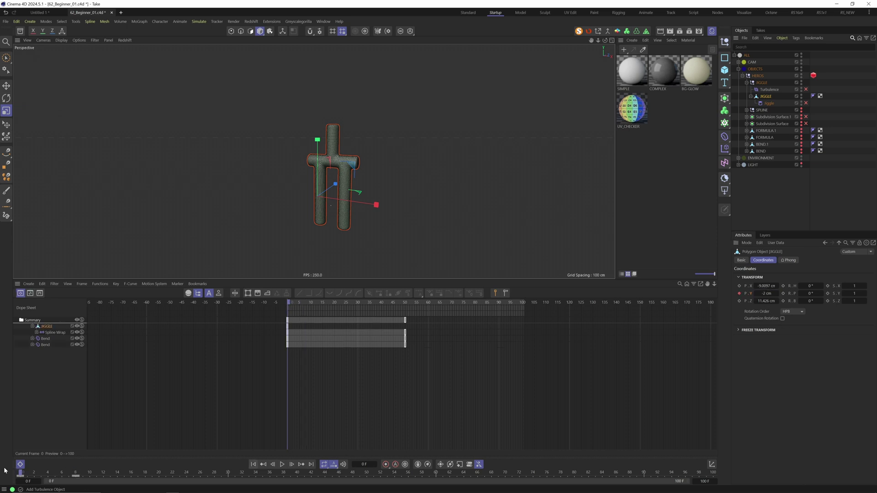
- Play the JIGGLE mesh's movement, return to frame 0, and display its Position Y track as an F-curve
click(282, 465)
click(253, 465)
click(48, 327)
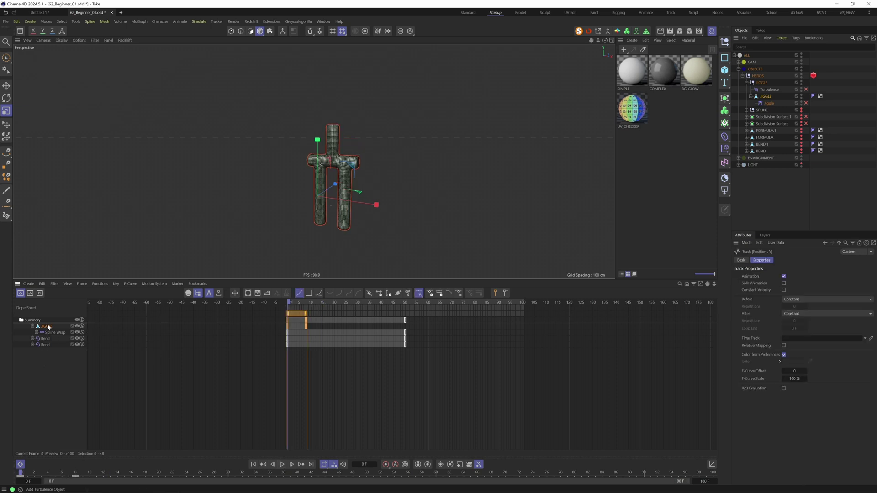
click(30, 294)
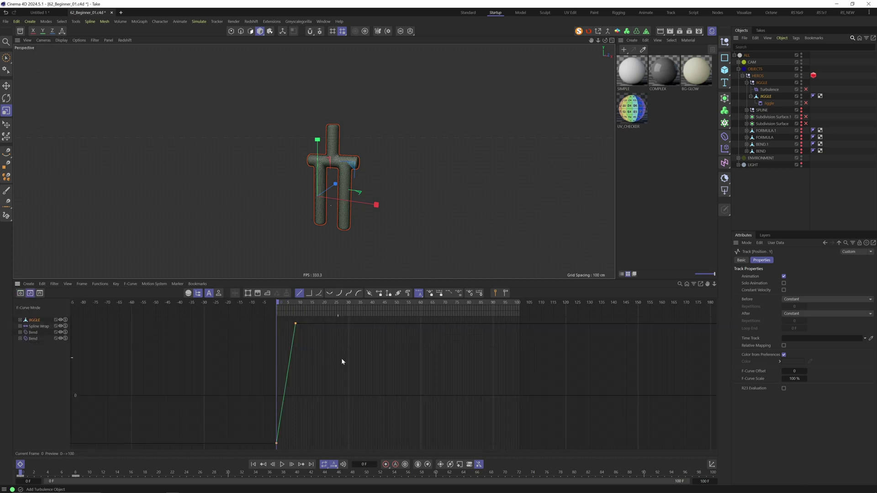
- Give both keys of the JIGGLE mesh's Position Y curve eased Spline interpolation
mouse_move(399, 367)
alt+middle_down()
mouse_move(379, 356)
mouse_move(392, 374)
mouse_move(388, 366)
alt+middle_up()
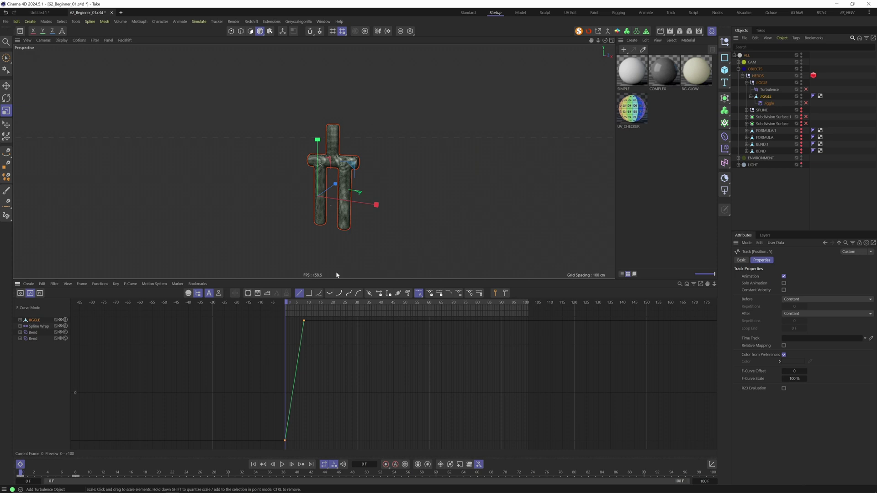
middle_drag(328, 352, 344, 350)
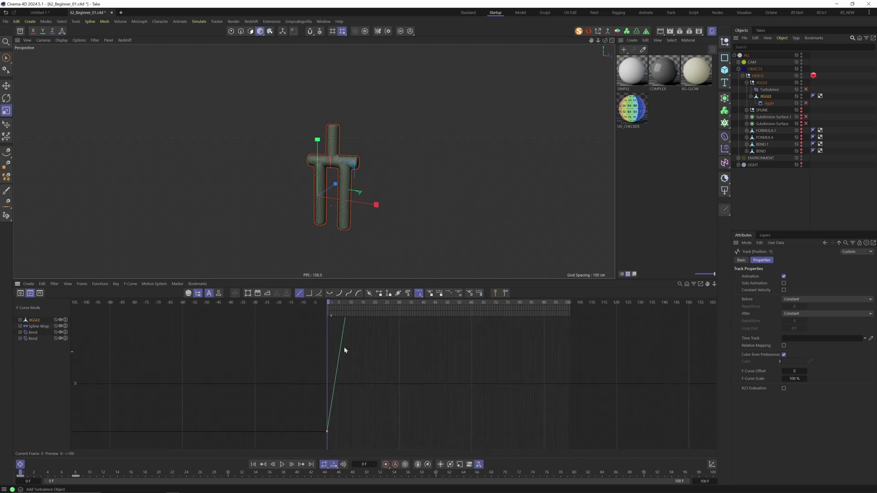
scroll(378, 349, down, 2)
click(379, 350)
alt+right_drag(379, 349, 459, 366)
alt+middle_drag(339, 369, 432, 371)
alt+right_drag(433, 373, 548, 386)
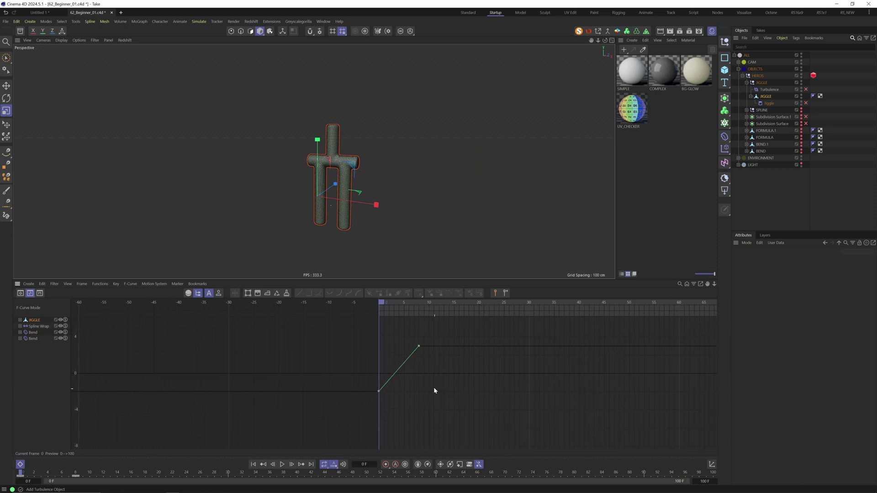
key(ctrl+a)
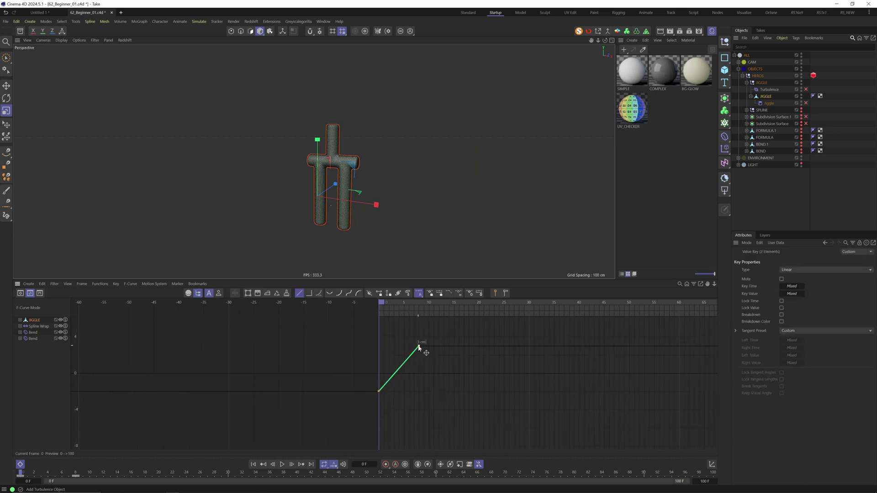
click(801, 270)
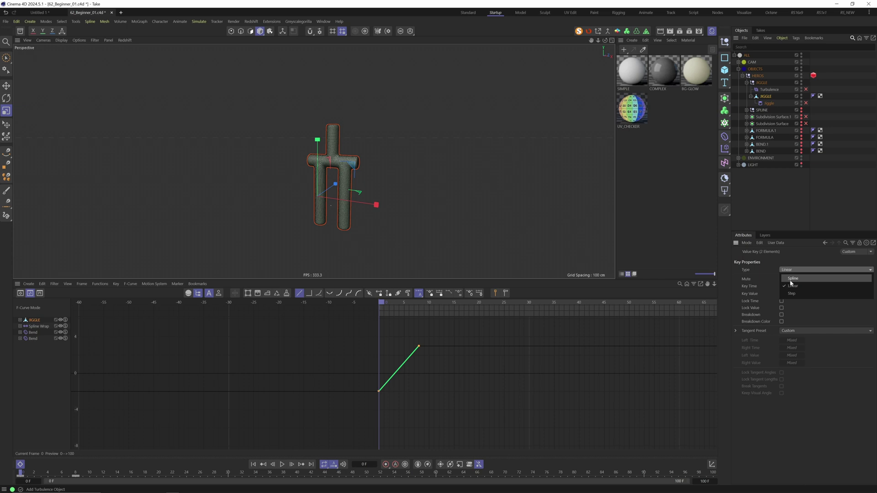
click(792, 290)
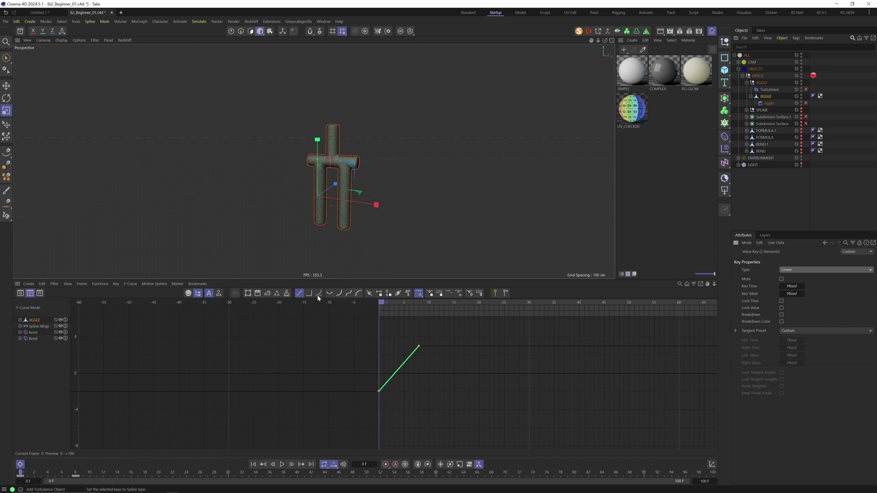
click(349, 297)
- Set the Position Y track to Oscillate After, play the loop, and lengthen the frame 8 key's left tangent to about -4.38 F
click(419, 347)
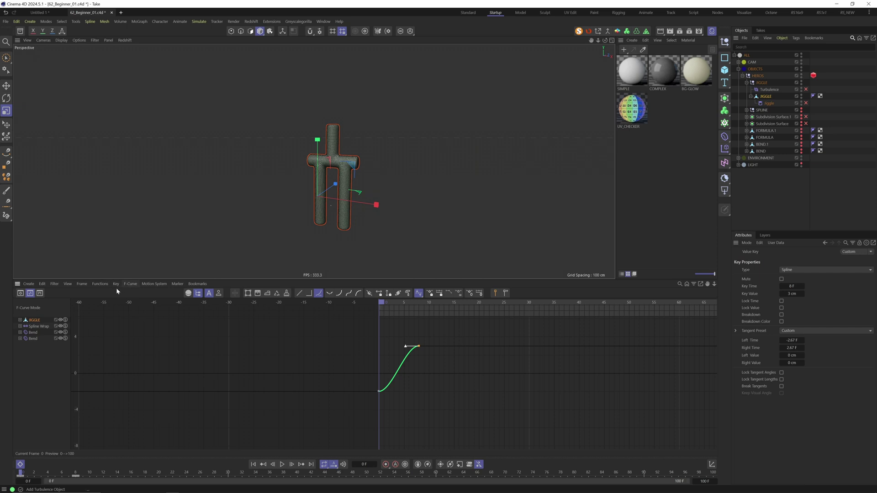
click(101, 284)
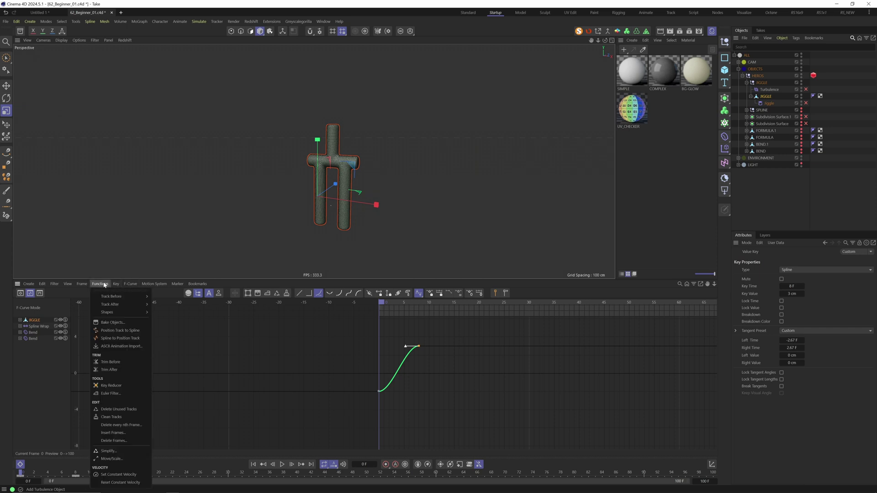
mouse_move(119, 307)
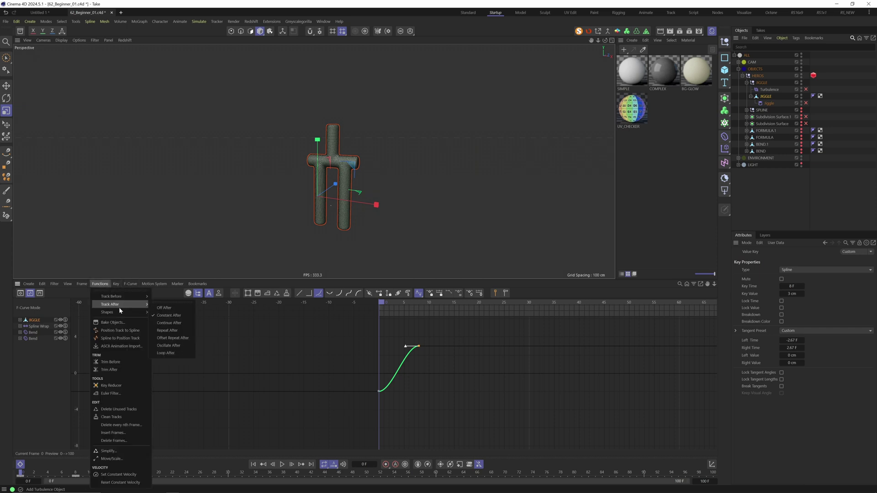
click(169, 346)
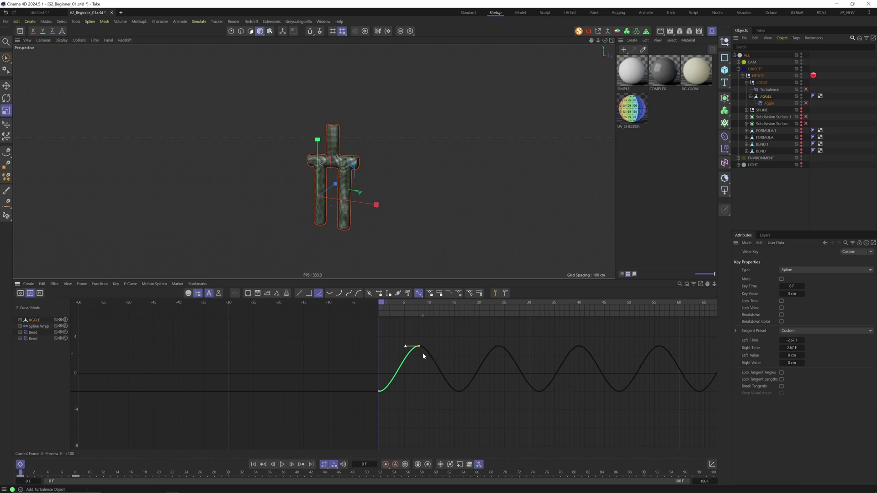
click(282, 464)
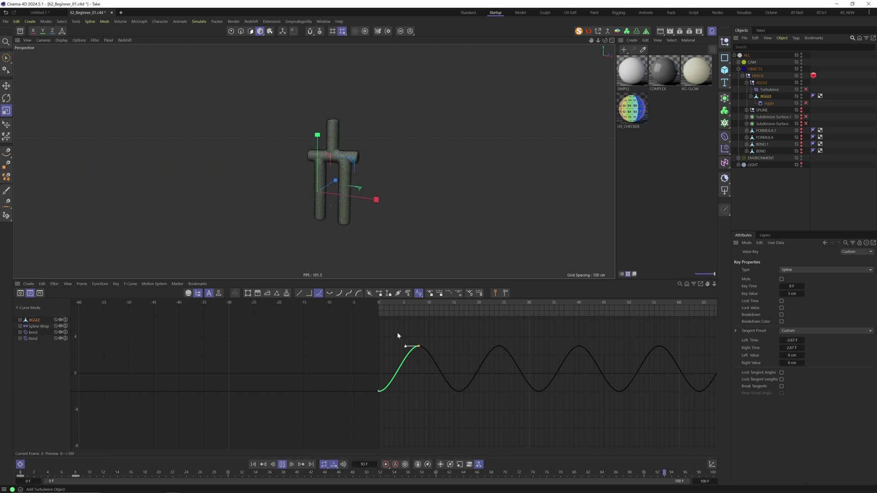
drag(405, 347, 380, 347)
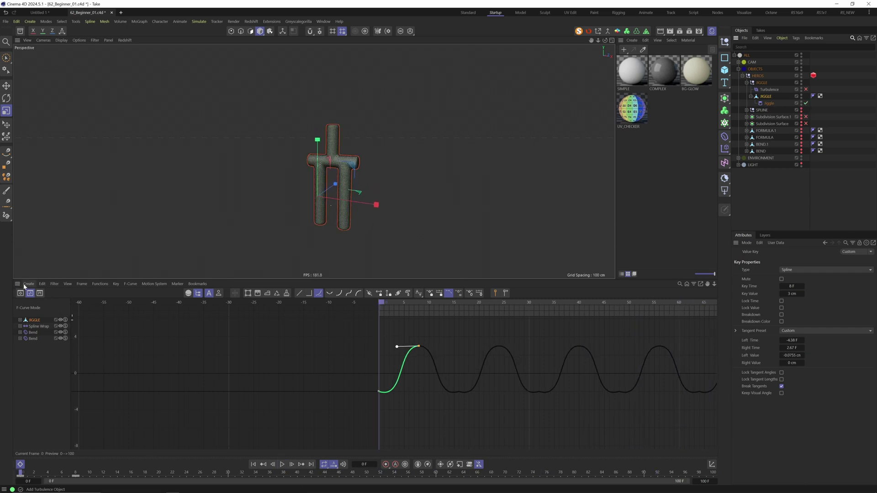
- Re-enable Jiggle and Turbulence with the Timeline closed, and set the Turbulence Strength to about 12.2 cm during playback
click(20, 466)
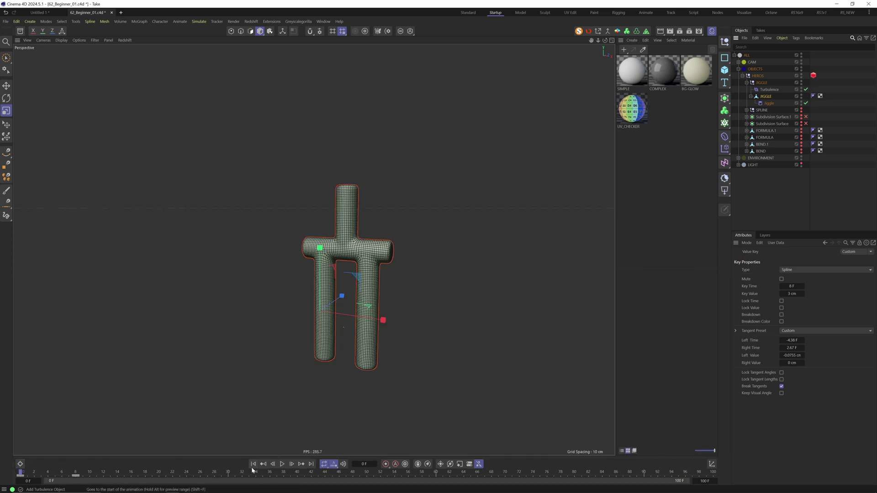
click(283, 464)
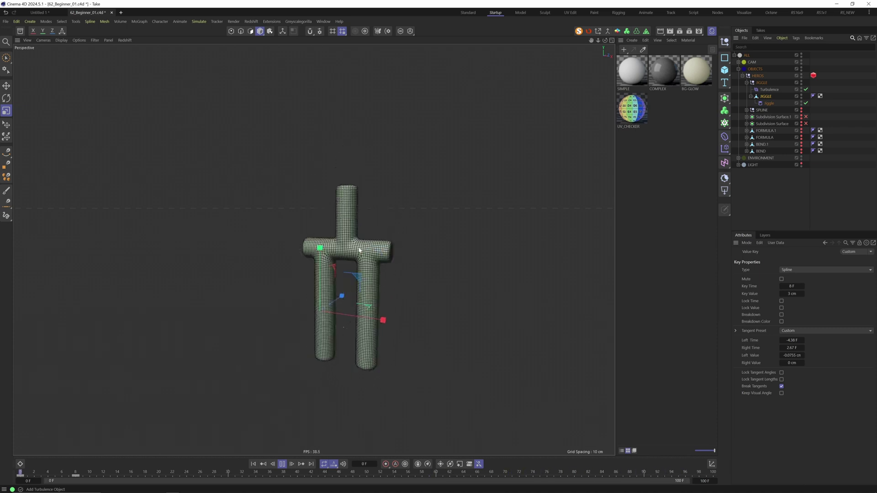
click(769, 89)
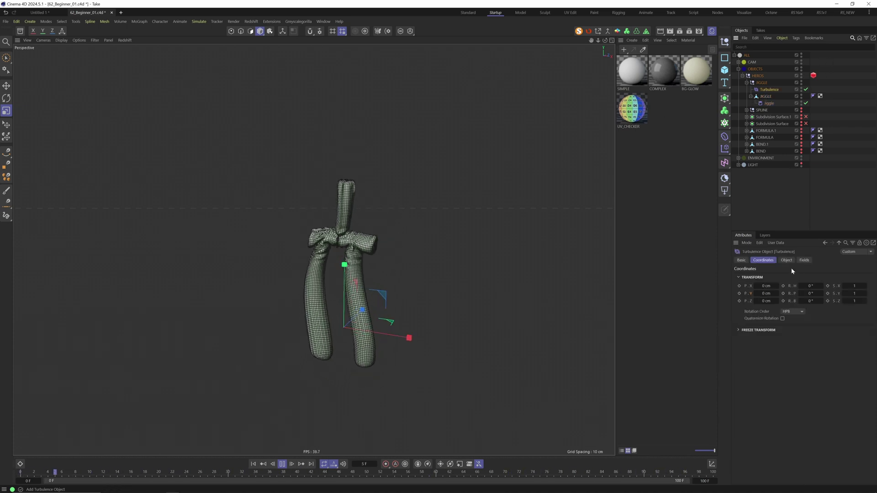
click(787, 260)
drag(793, 277, 798, 277)
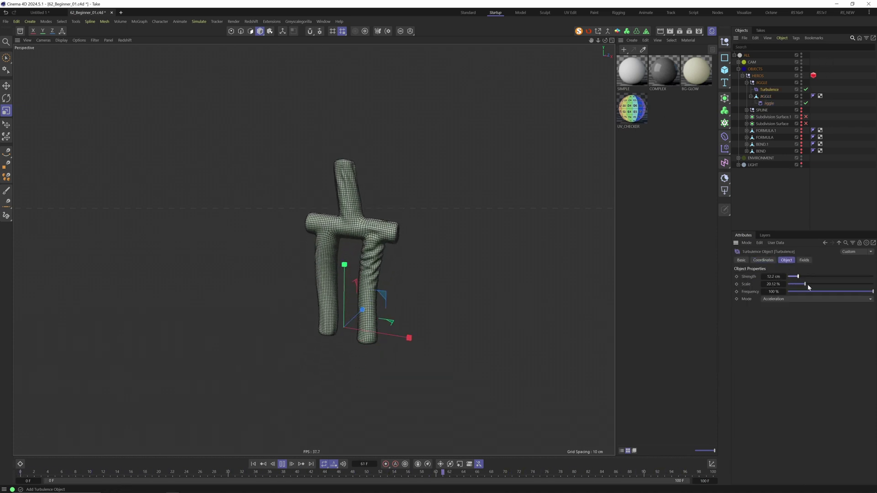
- Try the Jiggle deformer's Stiffness at 7% and 95% during playback, and settle on 49%
click(769, 103)
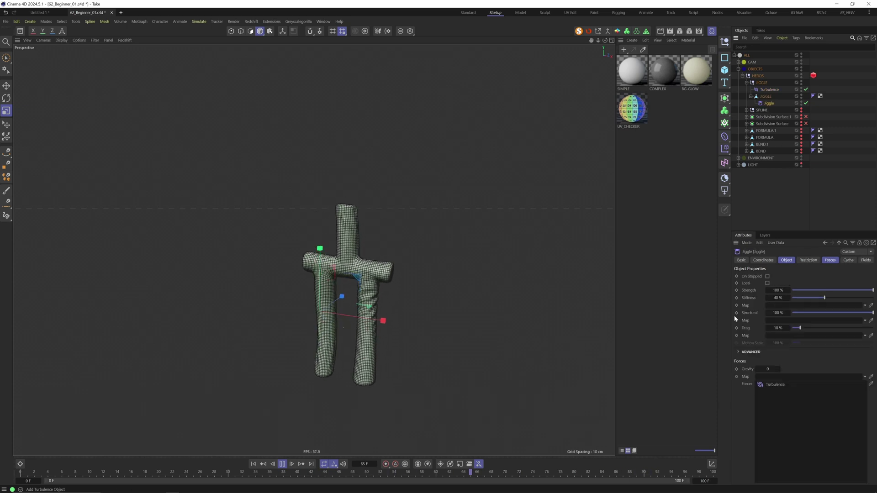
click(786, 260)
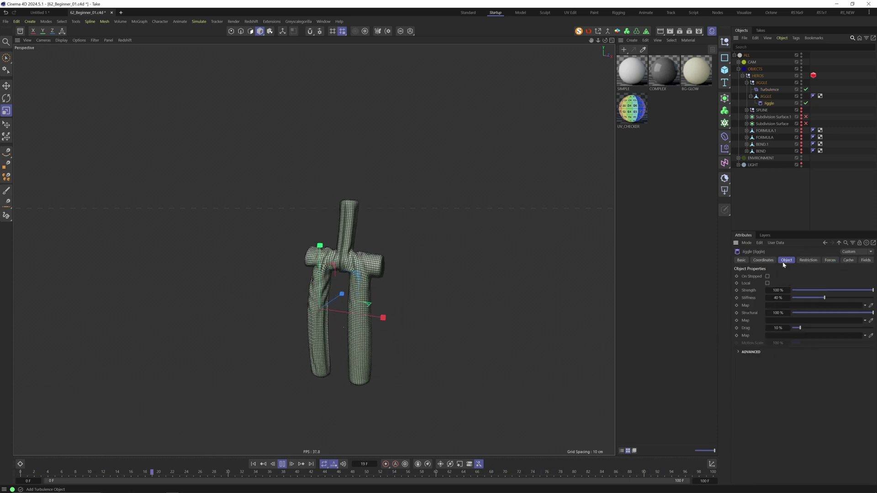
click(799, 298)
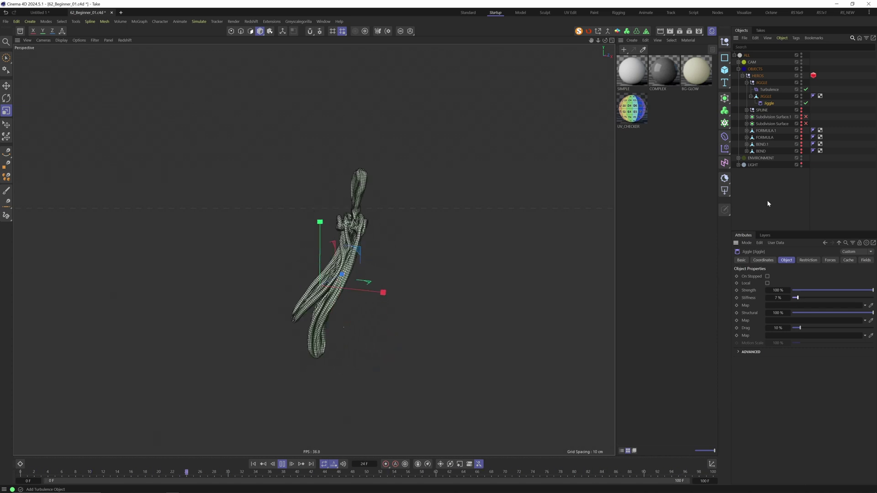
click(868, 299)
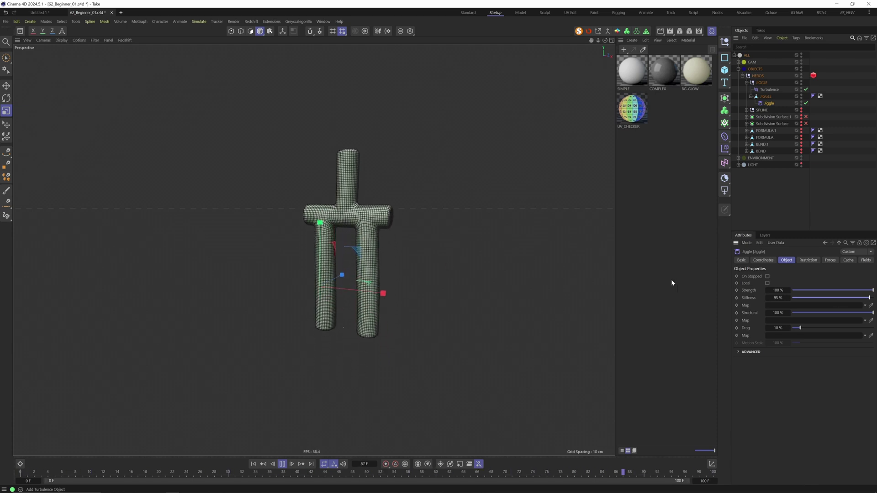
click(826, 298)
drag(829, 298, 832, 298)
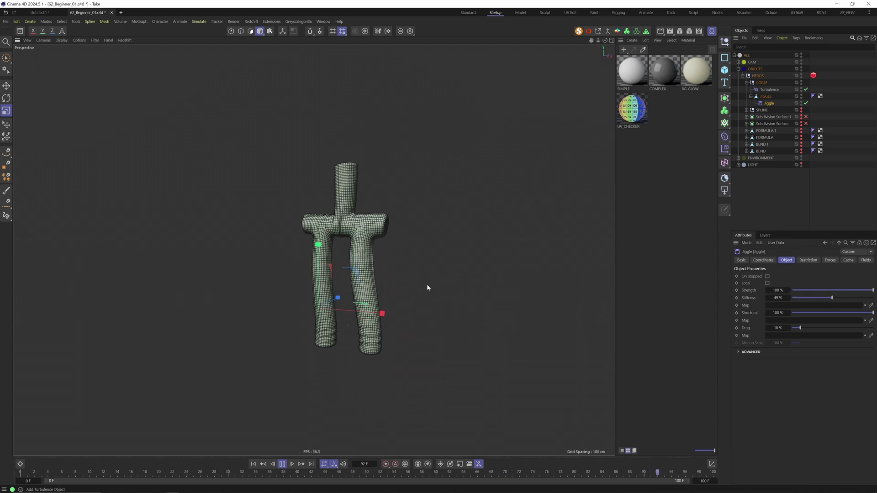
- Try the Jiggle deformer's Structural value at 0% during playback and return it to 100%
drag(873, 313, 791, 314)
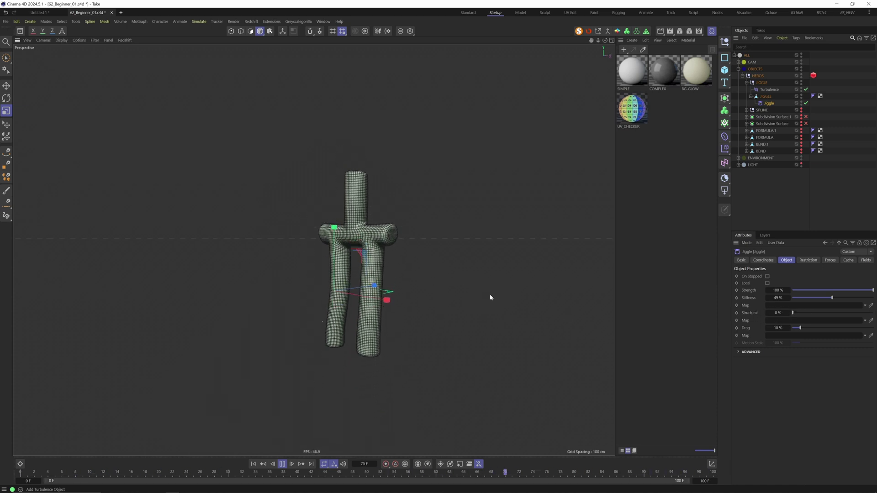
drag(793, 313, 874, 313)
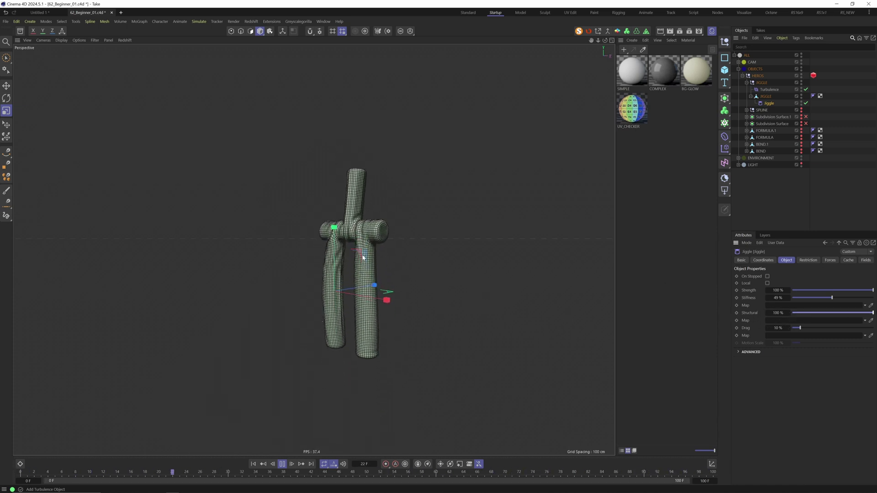